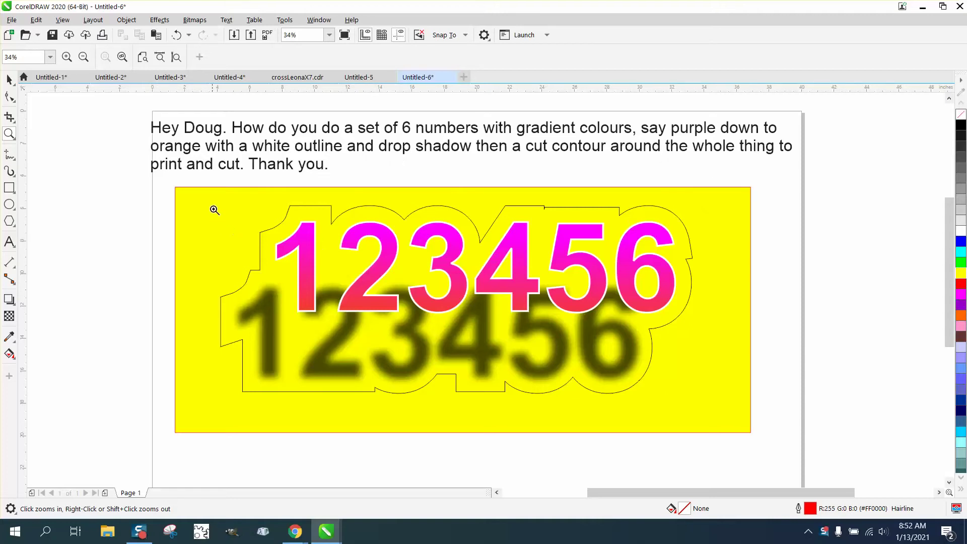
# Step: Move the finished example off to the right of the page
pyautogui.moveTo(214, 210); pyautogui.dragTo(733, 425)
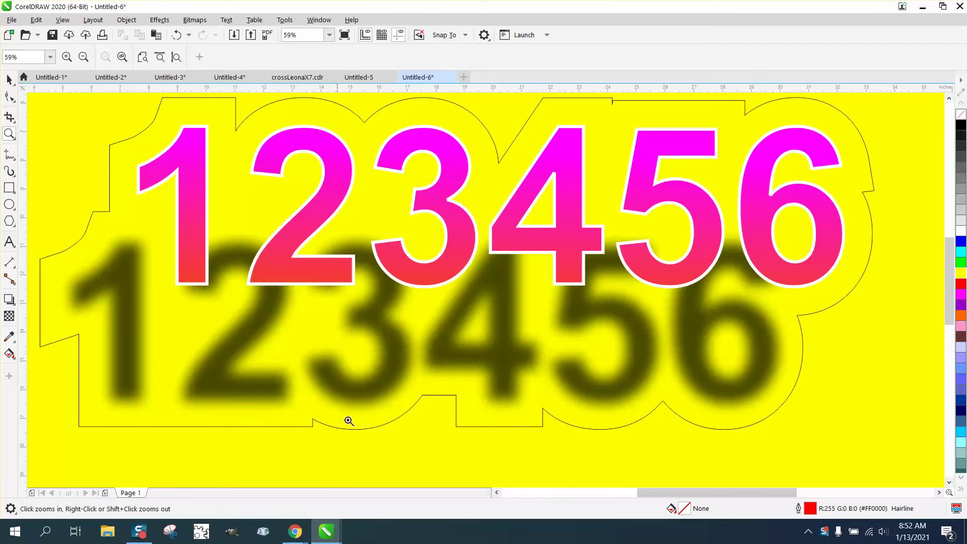
pyautogui.rightClick(428, 392)
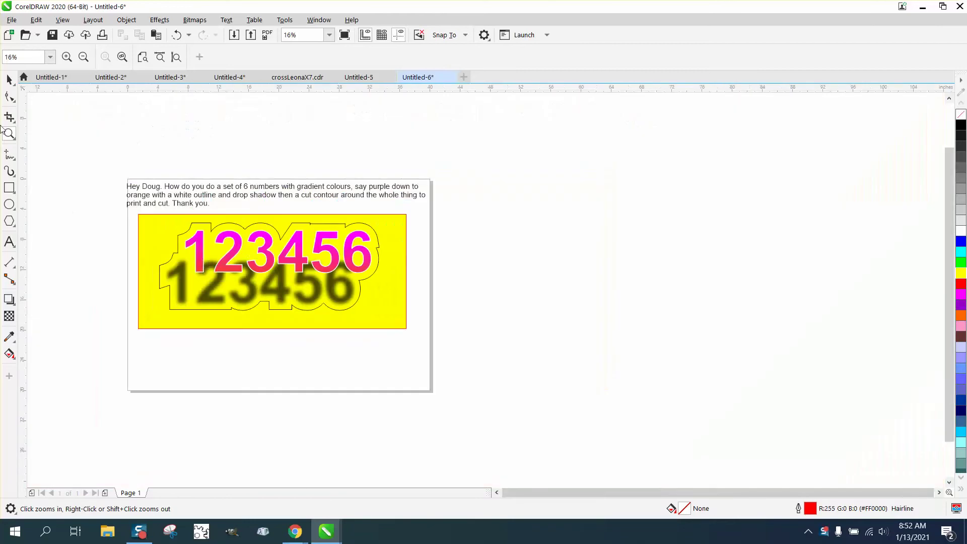
pyautogui.click(9, 80)
pyautogui.moveTo(134, 248); pyautogui.dragTo(389, 333)
pyautogui.press('z')
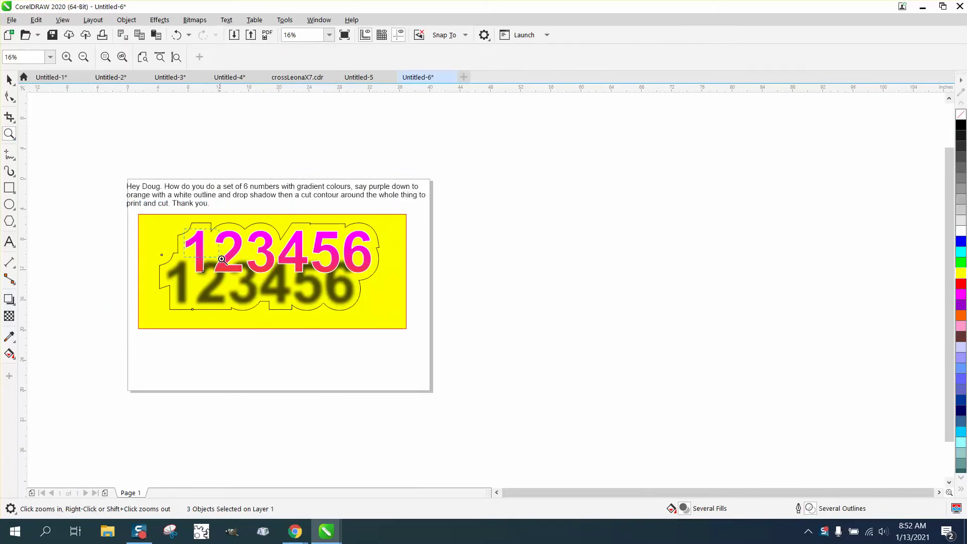
pyautogui.scroll(4, 287, 291)
pyautogui.scroll(-3, 302, 262)
pyautogui.scroll(-3, 313, 257)
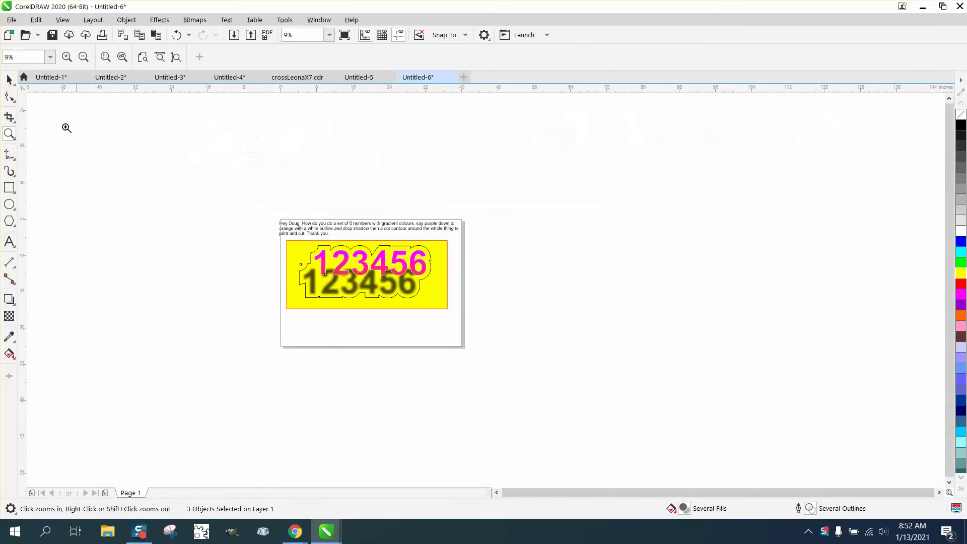
pyautogui.click(9, 79)
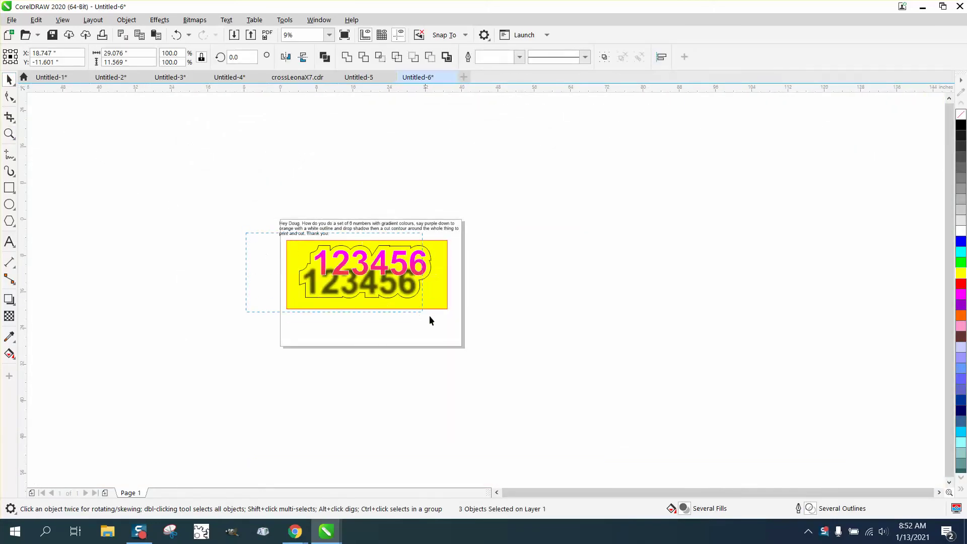
pyautogui.moveTo(429, 320); pyautogui.dragTo(426, 319)
pyautogui.moveTo(370, 274); pyautogui.dragTo(555, 271)
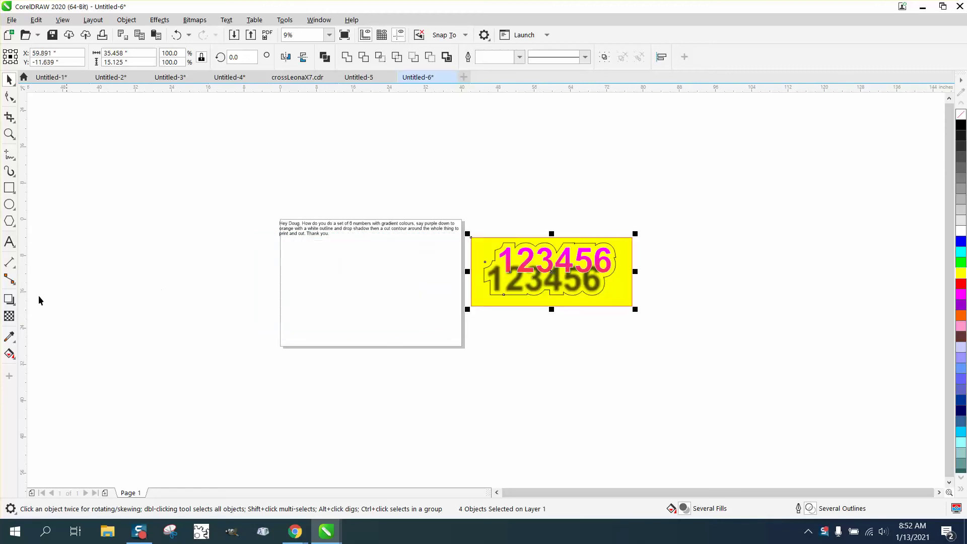
# Step: Add artistic text 123456 on the page and enlarge it to about 584.643 pt
pyautogui.click(10, 241)
pyautogui.click(325, 297)
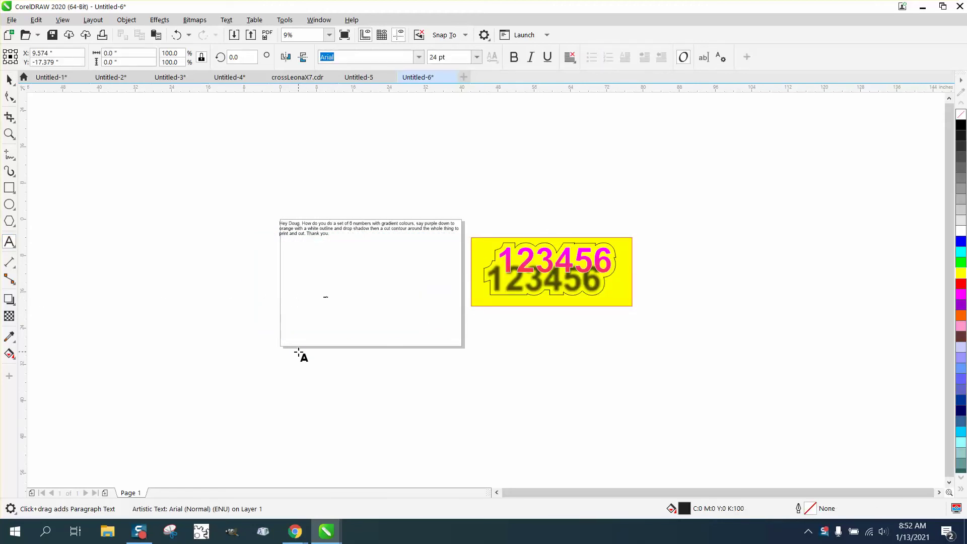
pyautogui.write('123456')
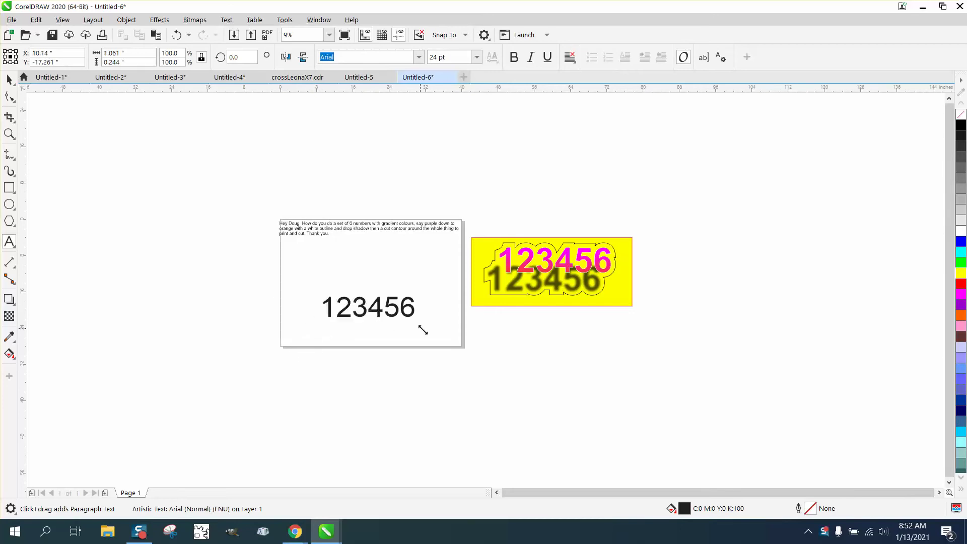
pyautogui.moveTo(422, 329); pyautogui.dragTo(360, 283)
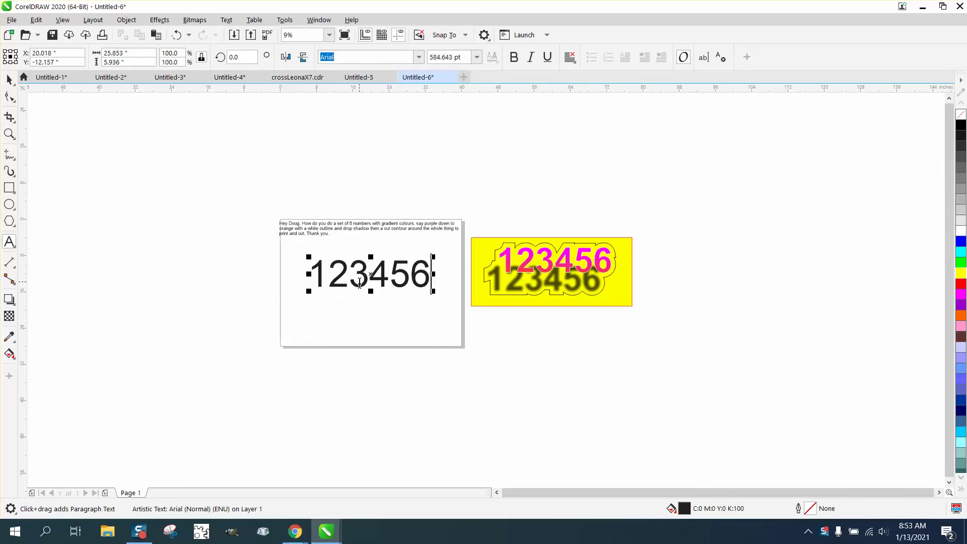
pyautogui.click(9, 80)
pyautogui.press('F2')
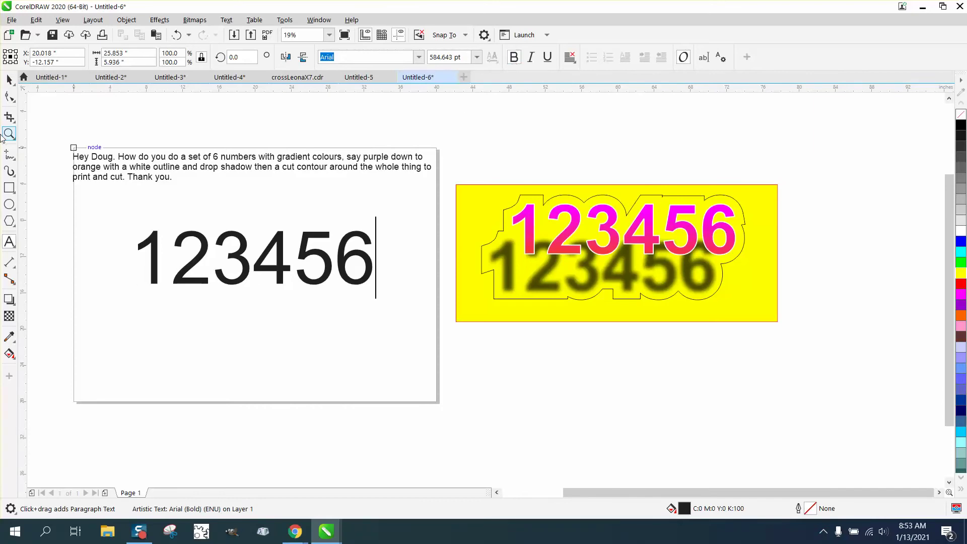
# Step: Make the 123456 text bold and fill it magenta
pyautogui.click(9, 79)
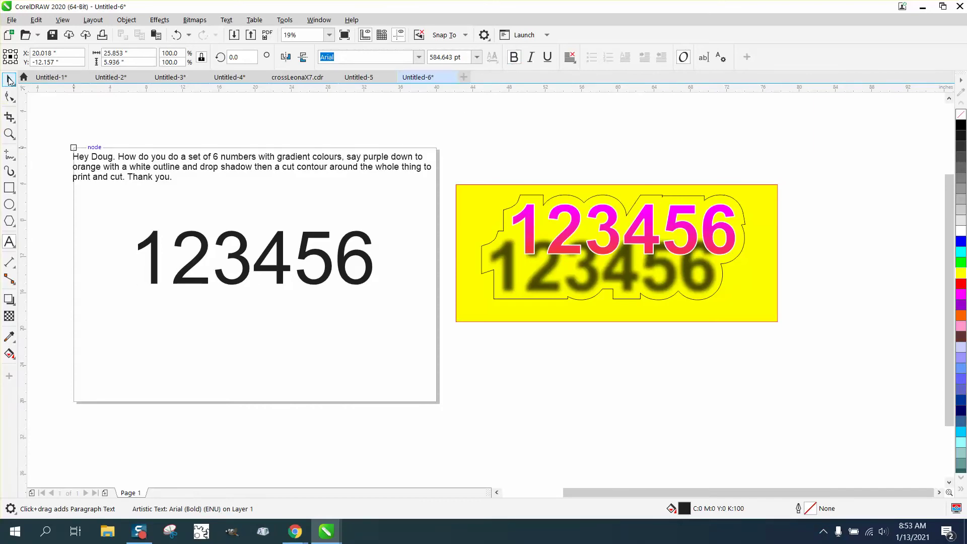
pyautogui.click(514, 59)
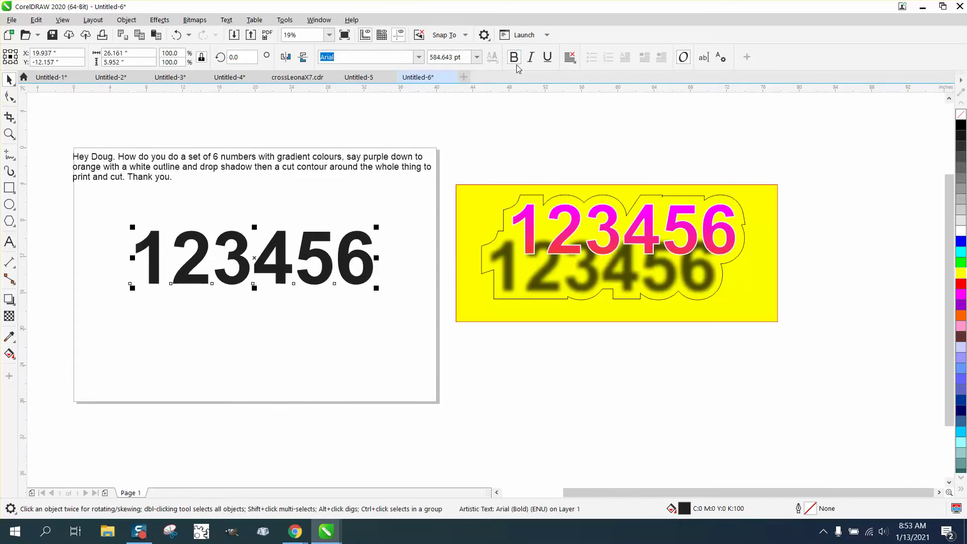
pyautogui.click(962, 295)
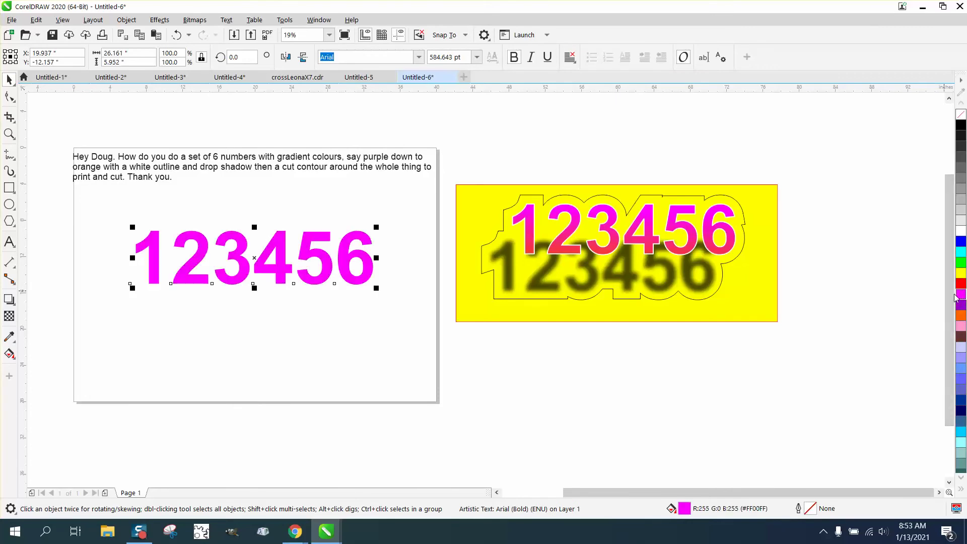
# Step: Apply a vertical fountain fill running from magenta at the top to orange at the bottom
pyautogui.click(13, 358)
pyautogui.click(53, 354)
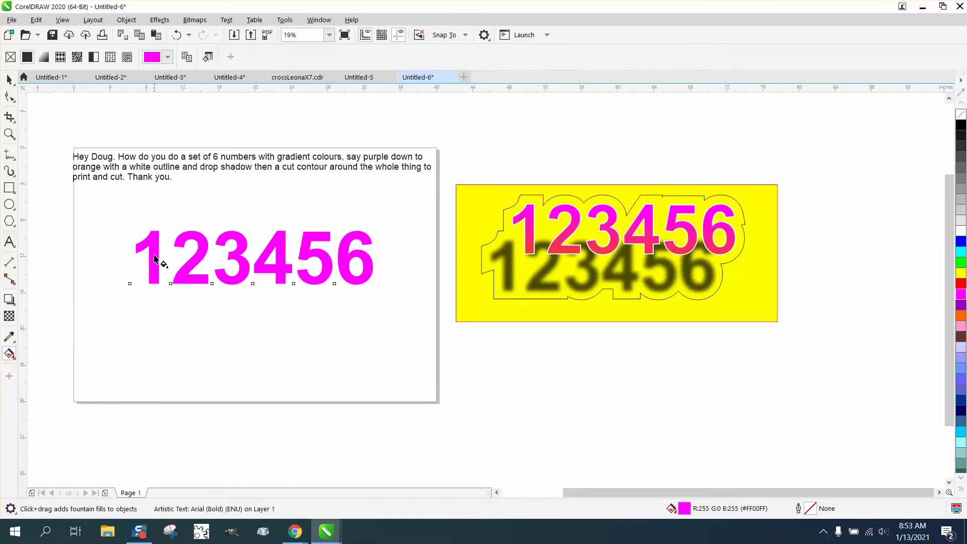
pyautogui.moveTo(154, 237); pyautogui.dragTo(153, 288)
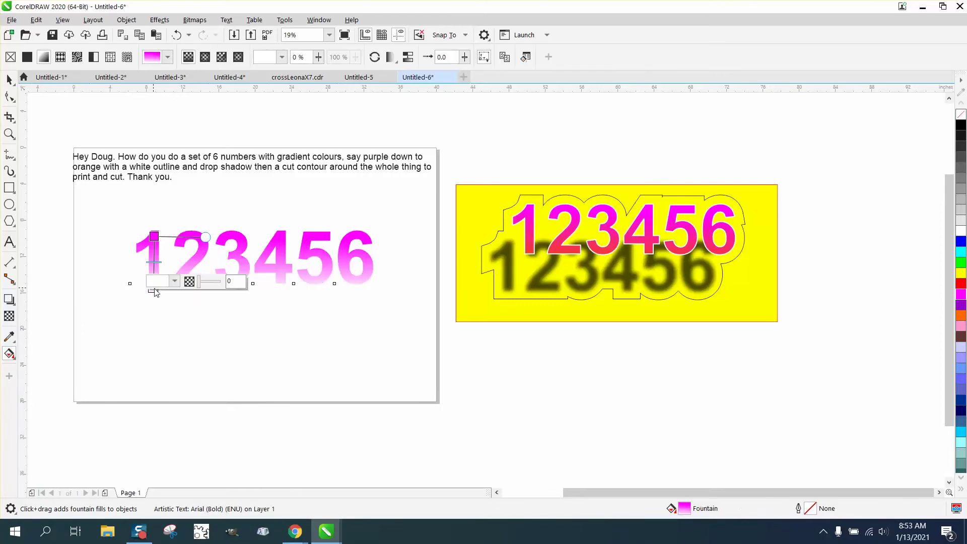
pyautogui.click(175, 282)
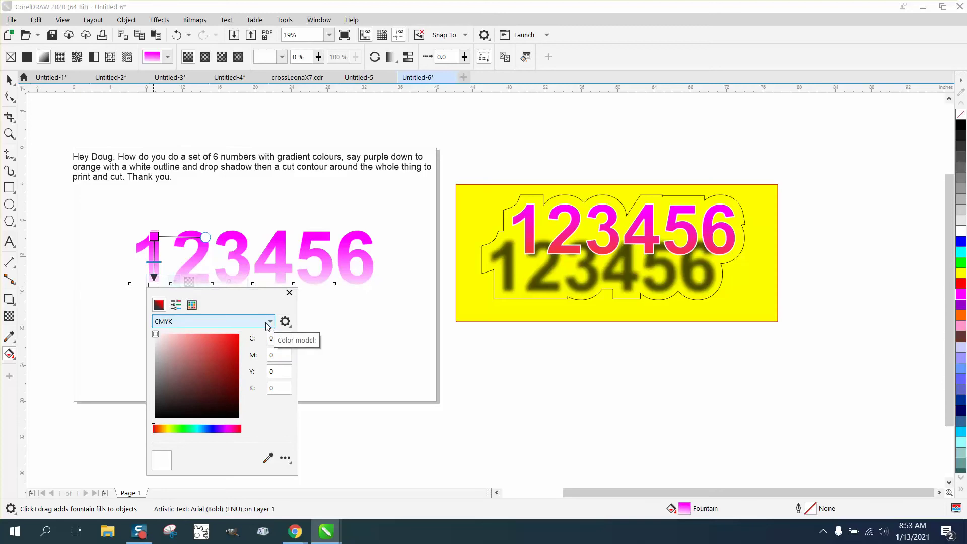
pyautogui.click(191, 304)
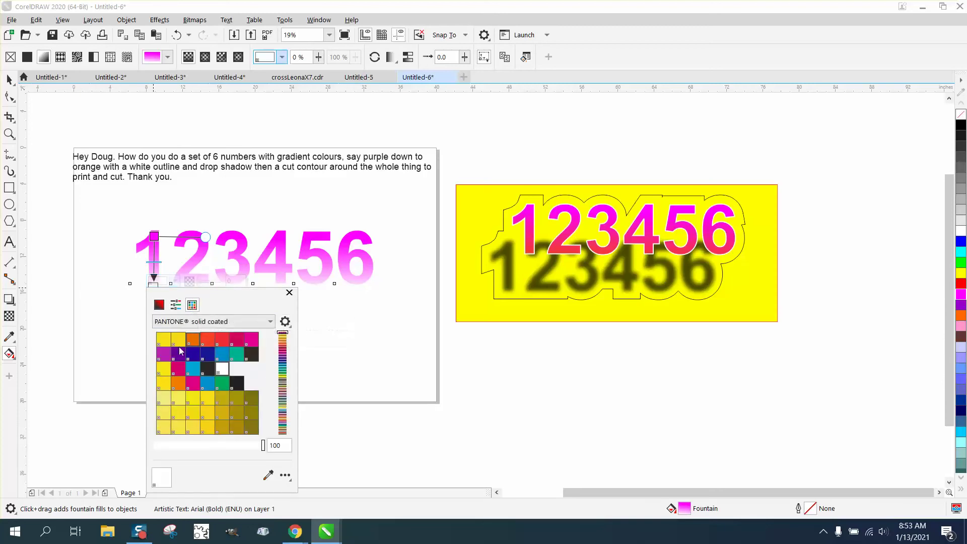
pyautogui.click(179, 383)
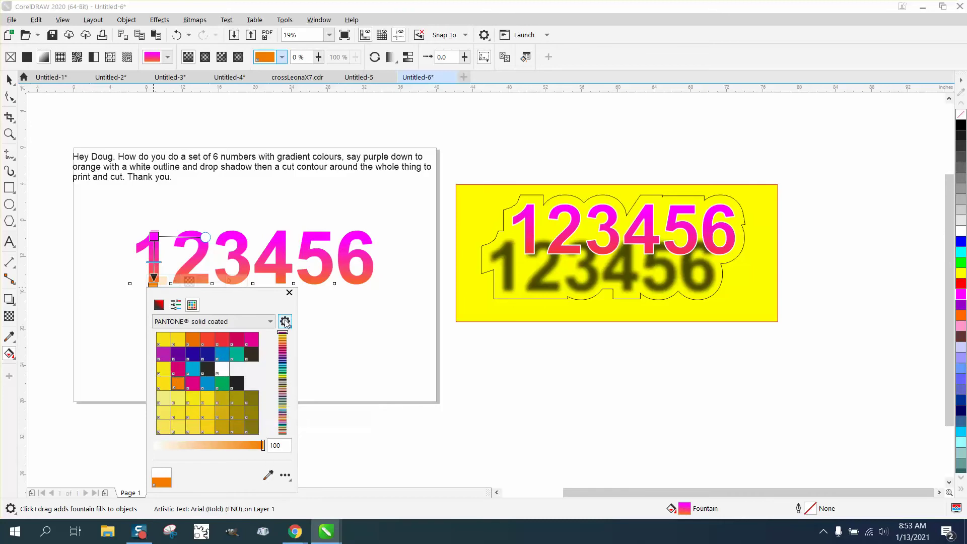
pyautogui.click(289, 293)
pyautogui.click(9, 79)
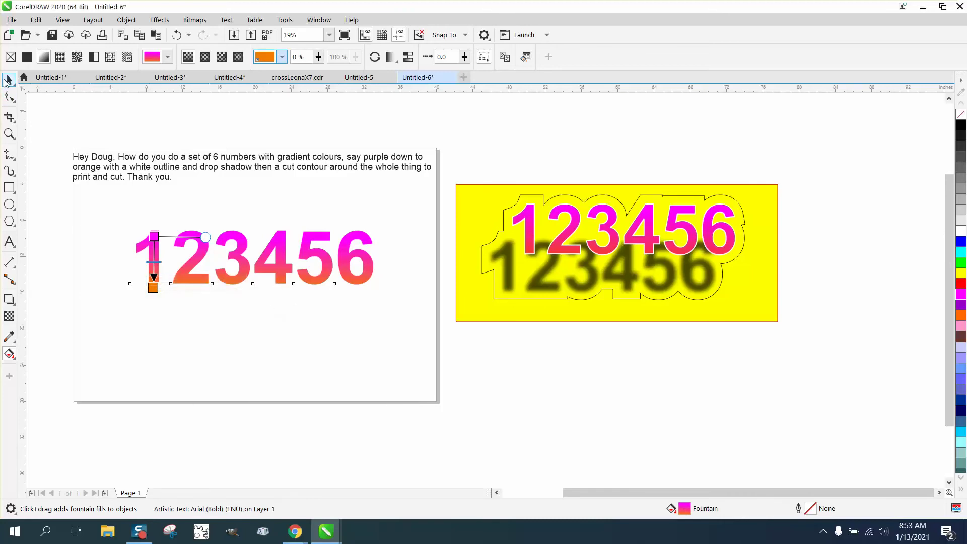
# Step: Give the numbers an 8.0 pt white outline in the Outline Pen dialog
pyautogui.doubleClick(809, 510)
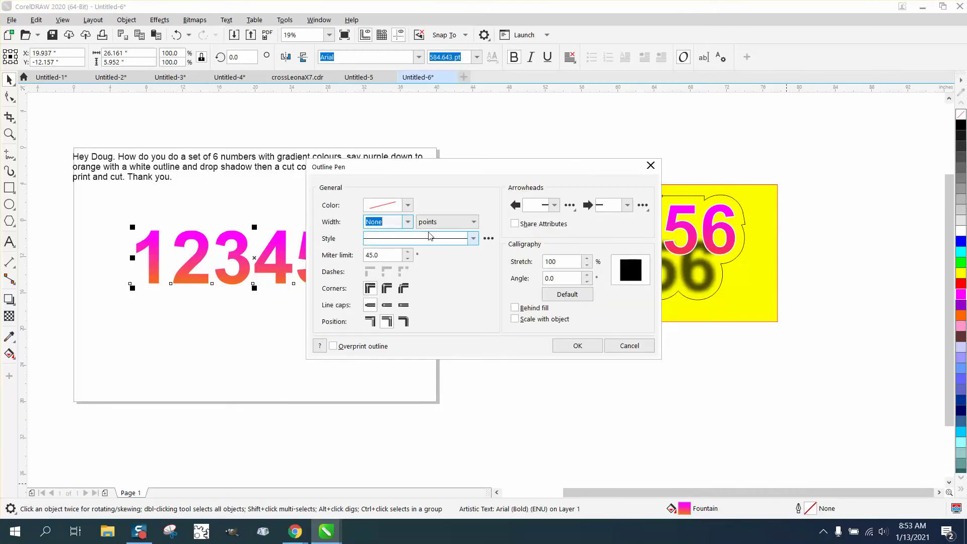
pyautogui.click(408, 222)
pyautogui.click(383, 308)
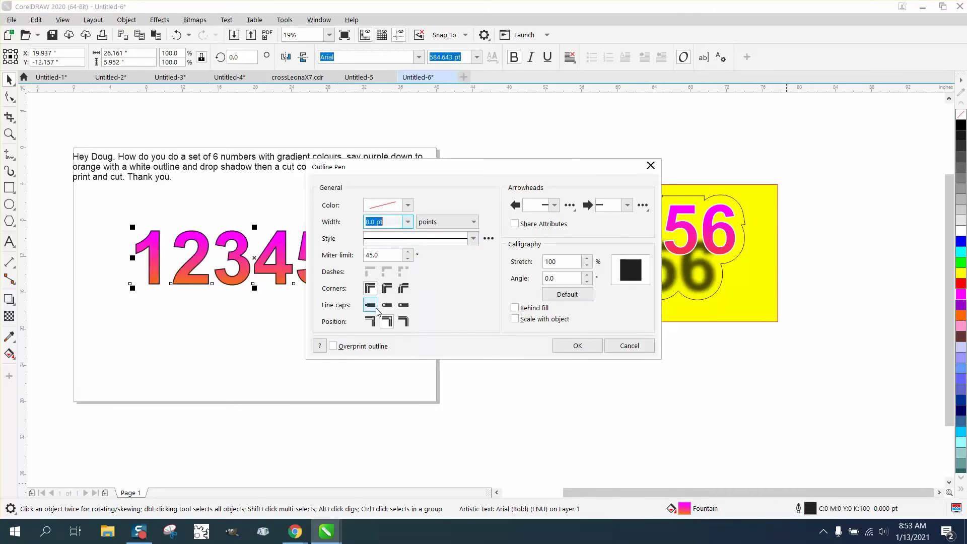
pyautogui.click(408, 205)
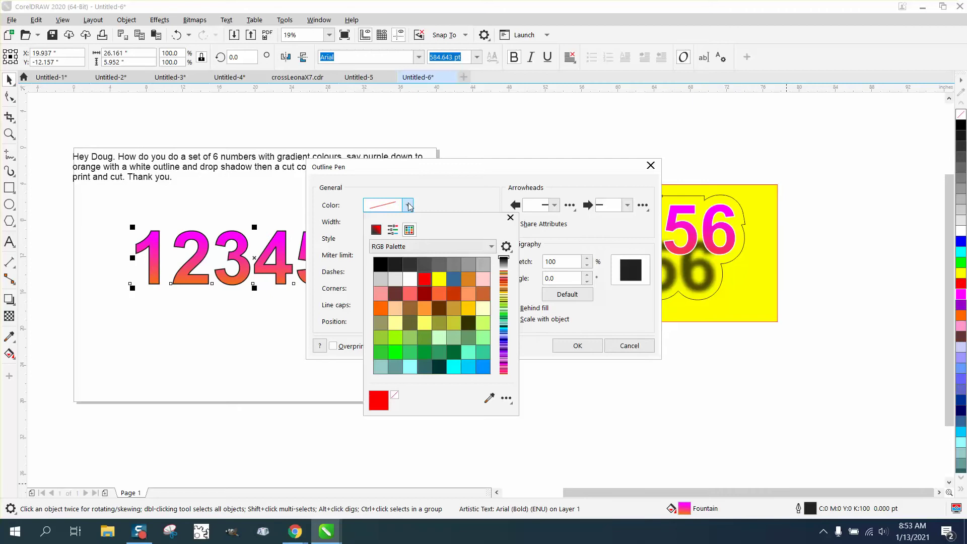
pyautogui.click(410, 277)
pyautogui.click(575, 347)
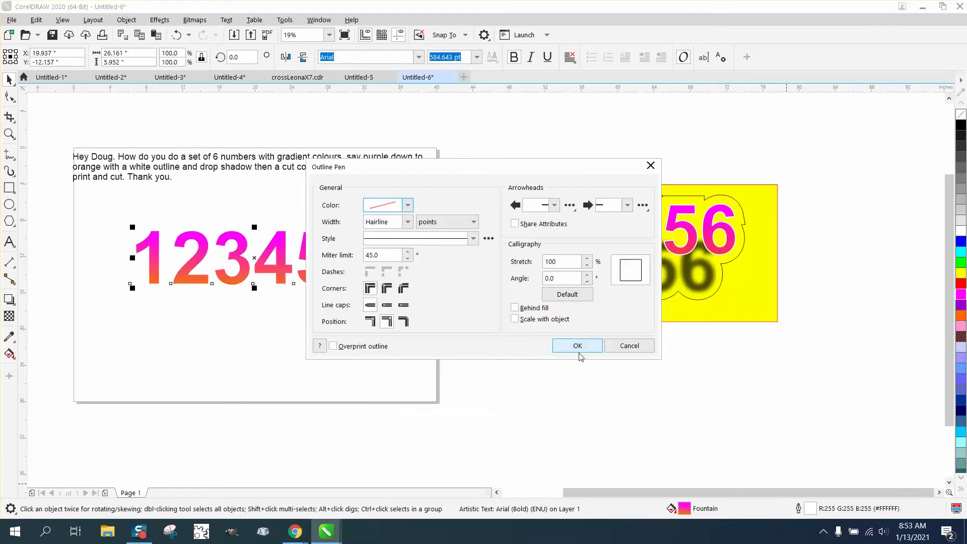
pyautogui.click(579, 350)
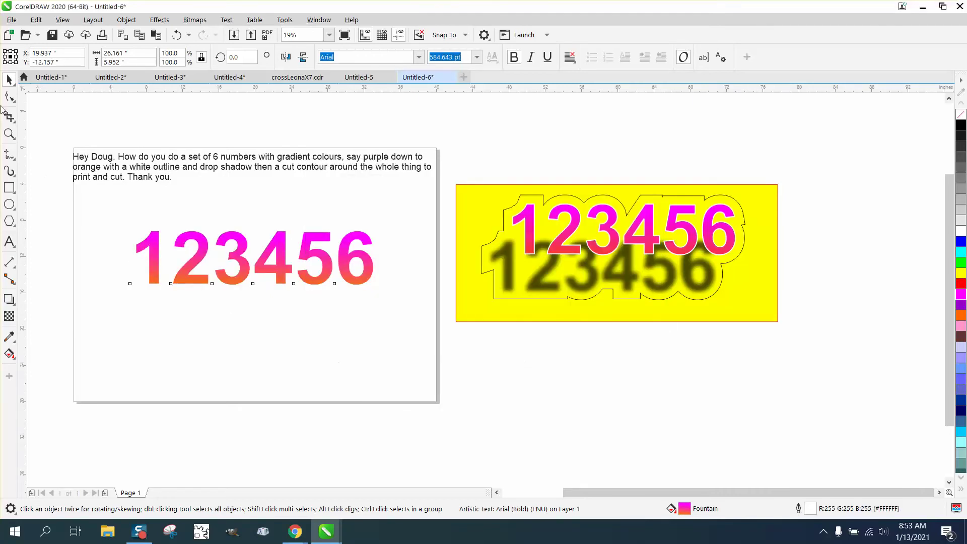
# Step: Duplicate the gradient numbers as a spare copy below the page
pyautogui.click(253, 213)
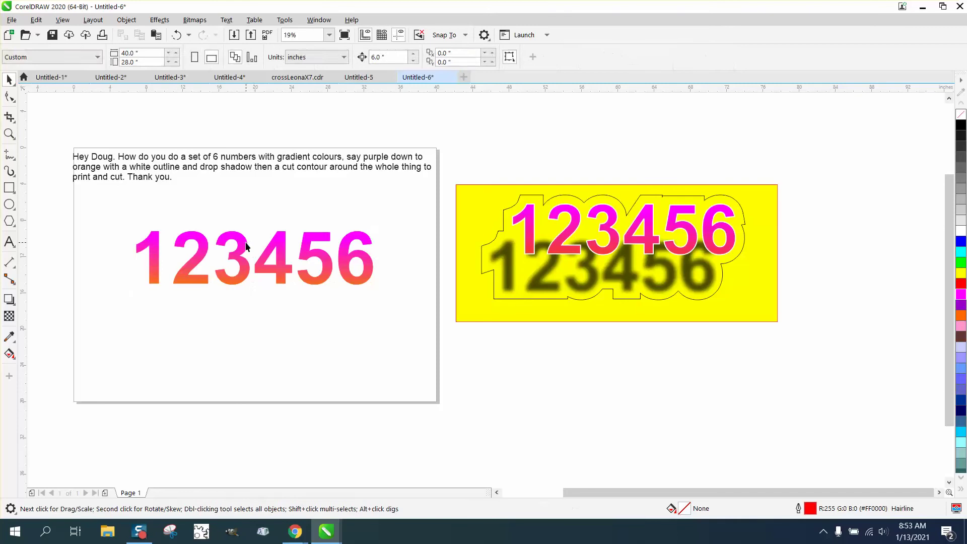
pyautogui.click(247, 246)
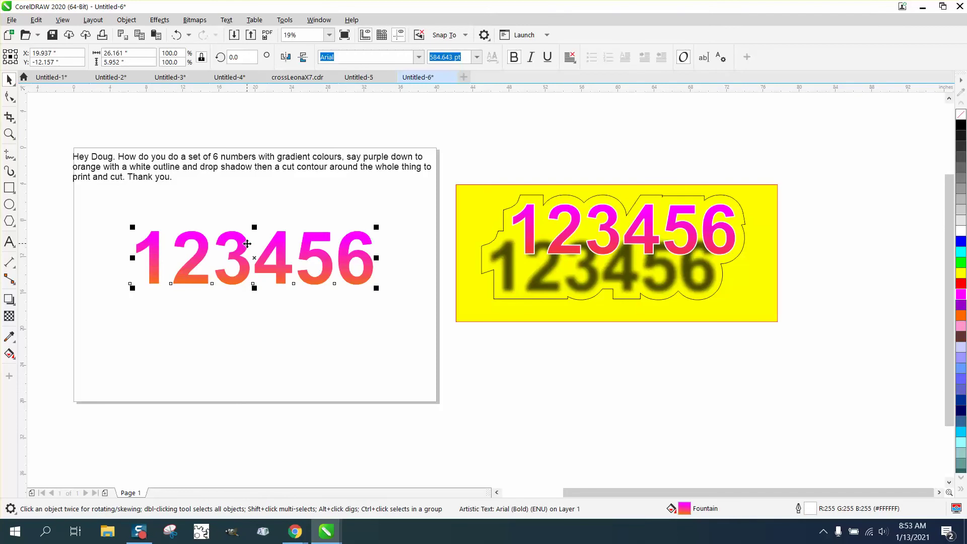
pyautogui.moveTo(234, 278); pyautogui.dragTo(466, 423)
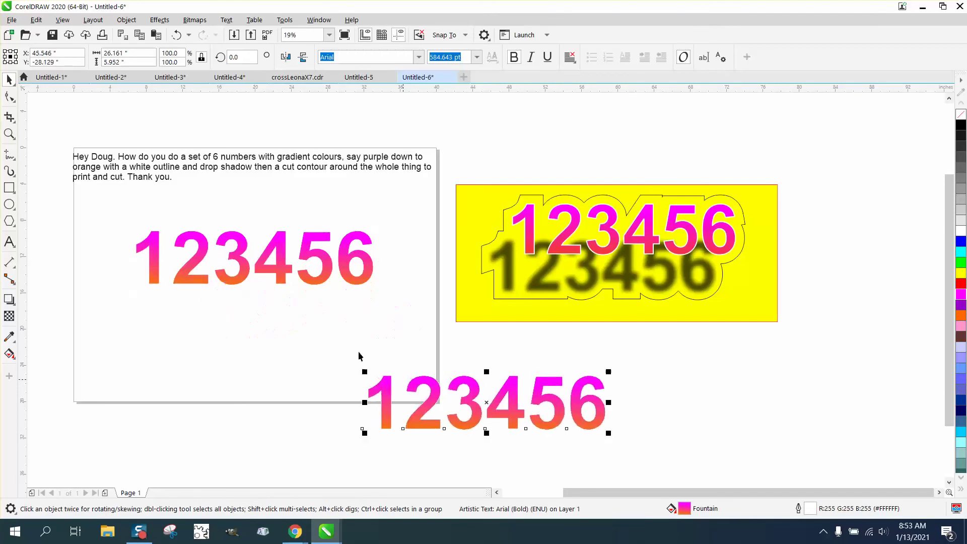
# Step: Add a drop shadow pulled down-left from the original numbers and break it apart
pyautogui.click(279, 266)
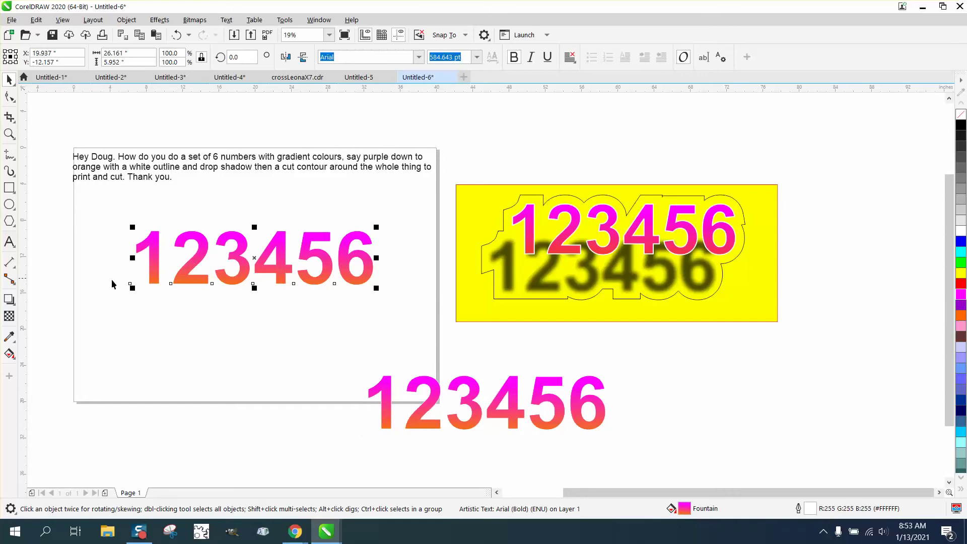
pyautogui.click(13, 303)
pyautogui.click(51, 305)
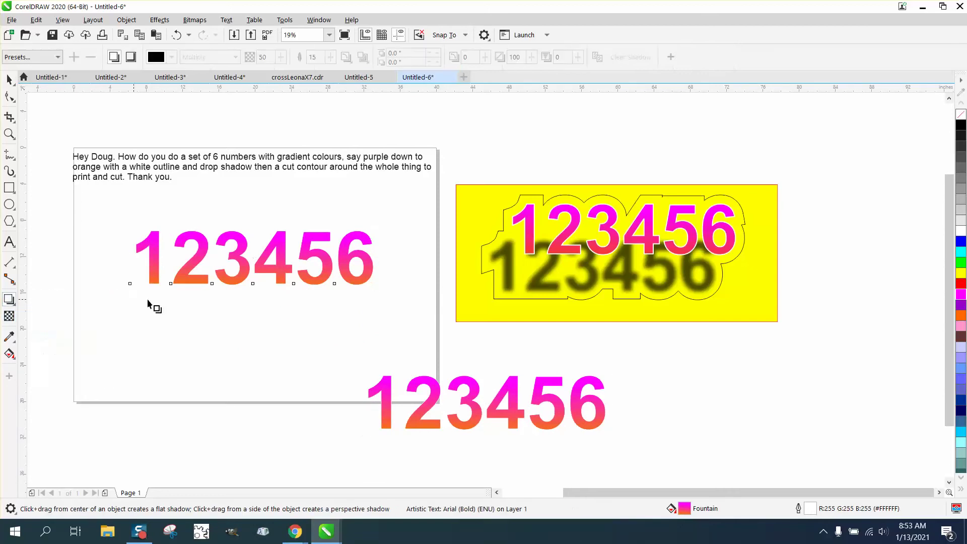
pyautogui.moveTo(255, 258); pyautogui.dragTo(226, 325)
pyautogui.click(9, 79)
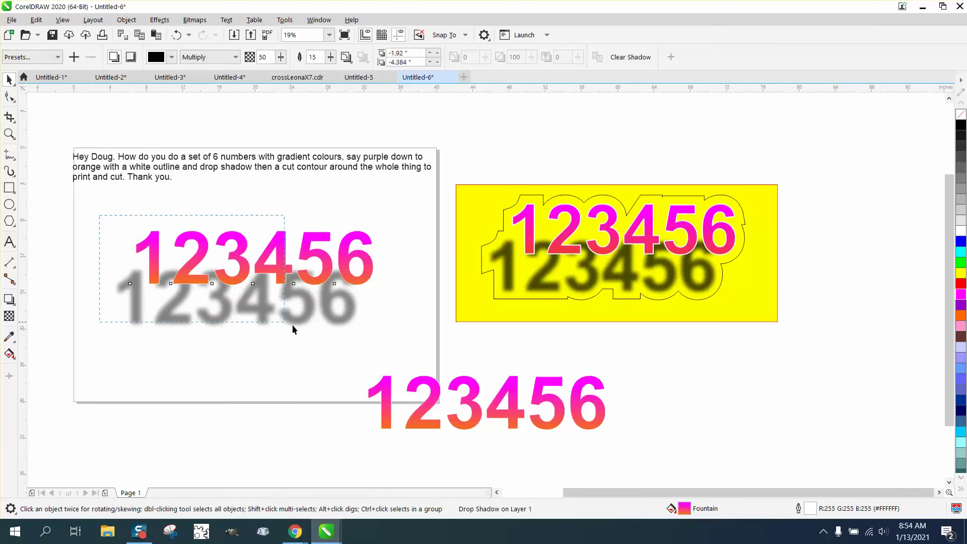
pyautogui.click(141, 23)
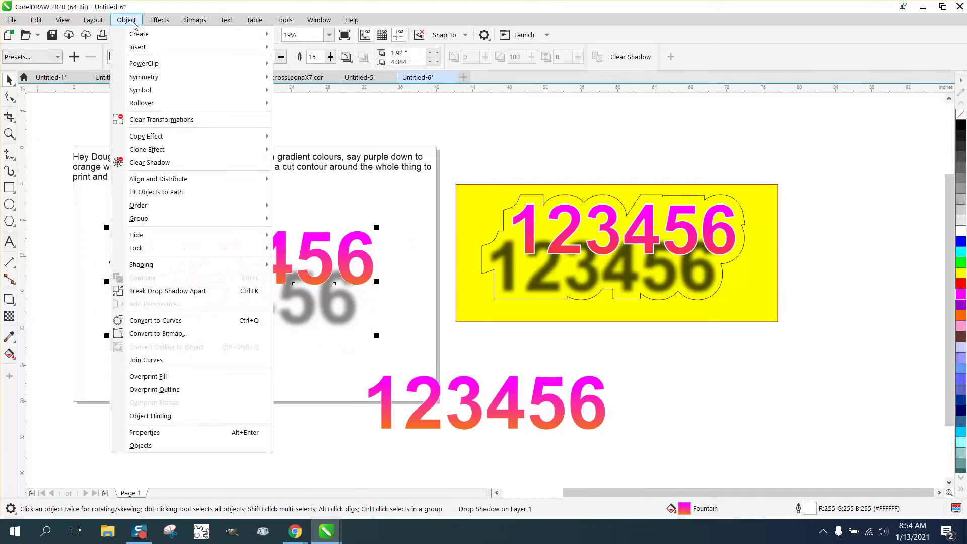
pyautogui.click(158, 291)
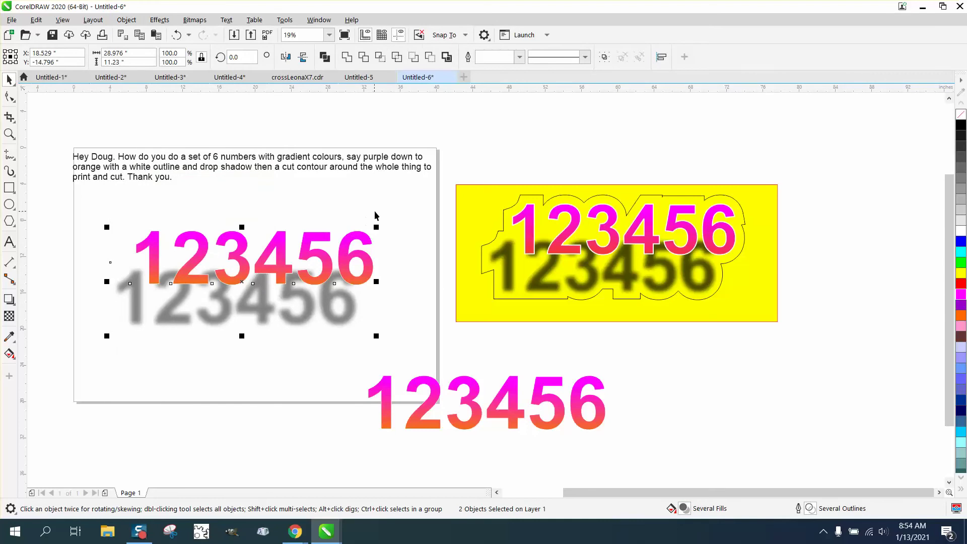
# Step: Try a boundary around the numbers and shadow, undo it, and select the spare copy
pyautogui.click(108, 247)
pyautogui.moveTo(166, 302); pyautogui.dragTo(396, 346)
pyautogui.click(446, 57)
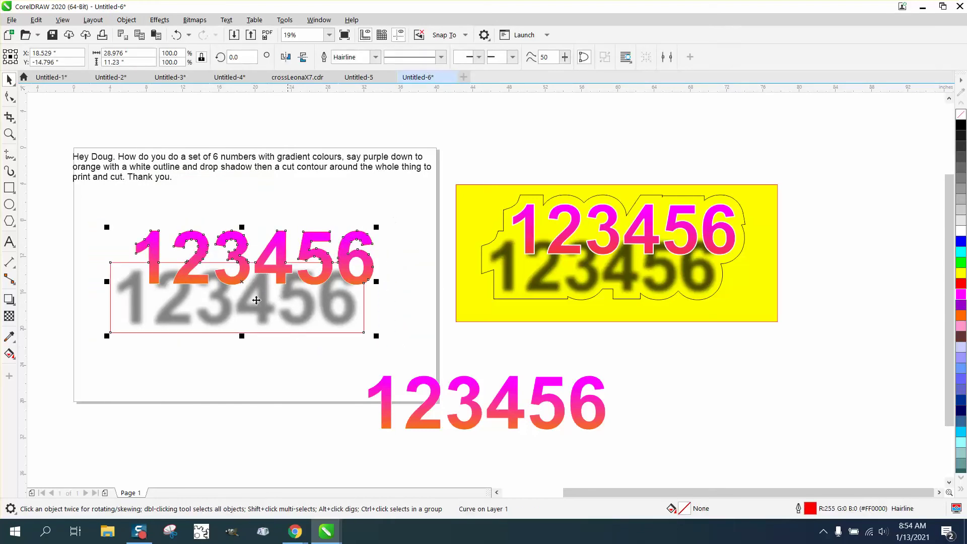
pyautogui.click(177, 34)
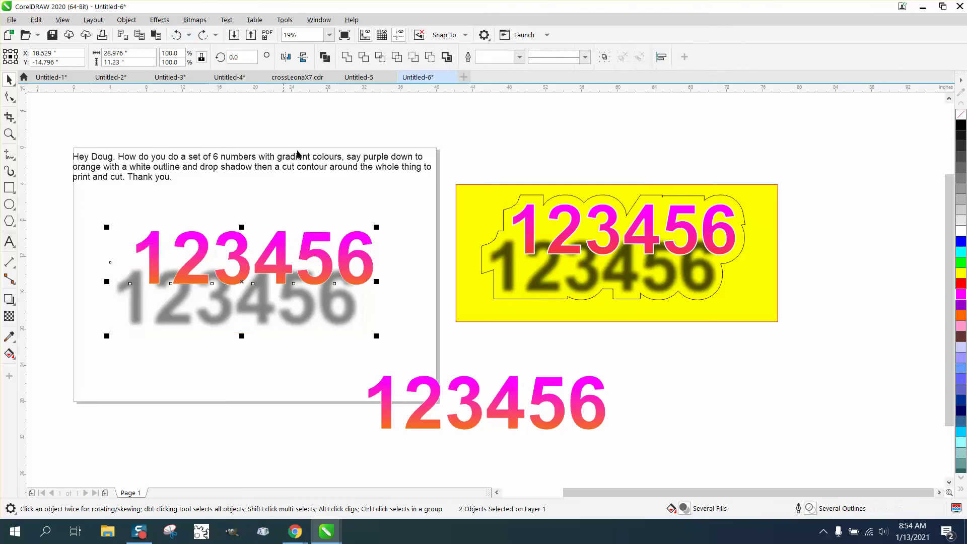
pyautogui.click(390, 403)
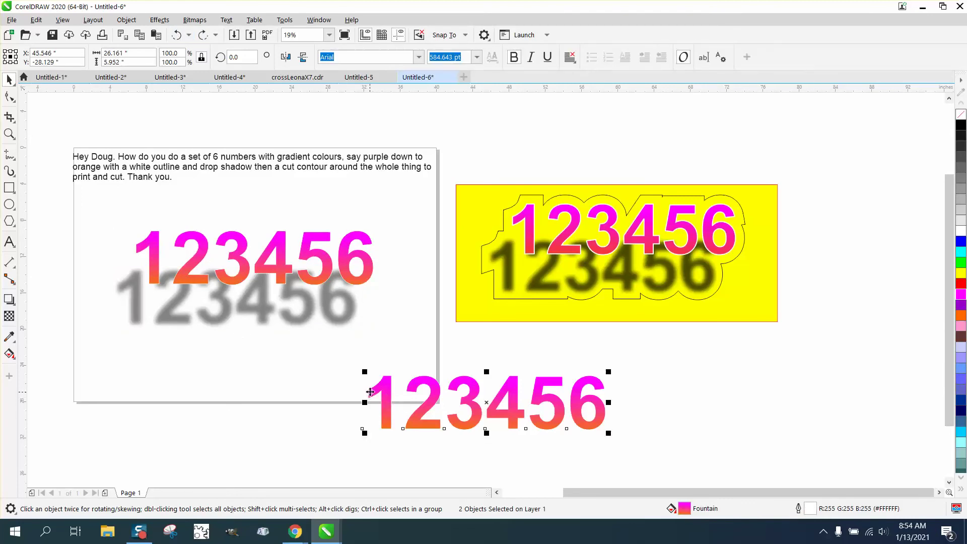
# Step: Move the spare gradient copy onto the shadow, then nudge the front copy 18 inches down
pyautogui.moveTo(393, 384); pyautogui.dragTo(141, 275)
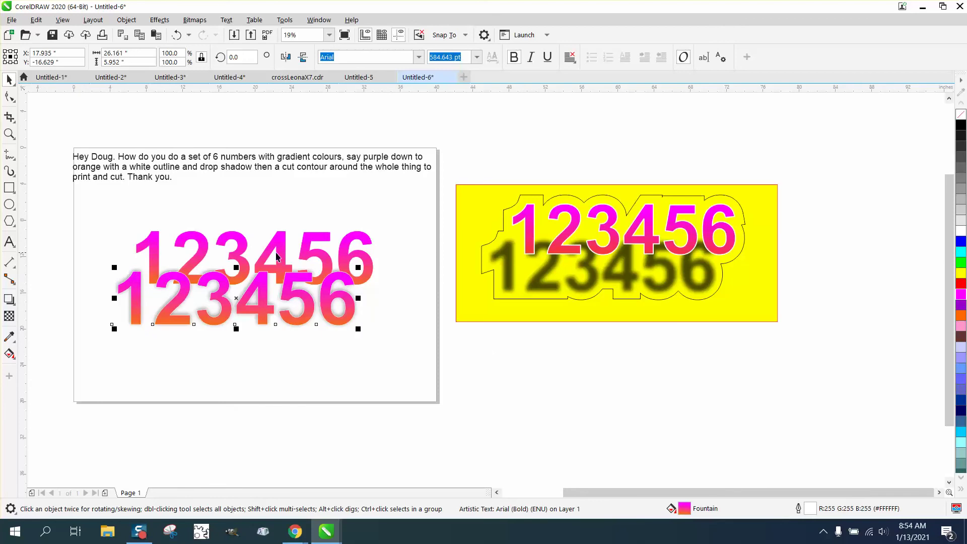
pyautogui.click(411, 109)
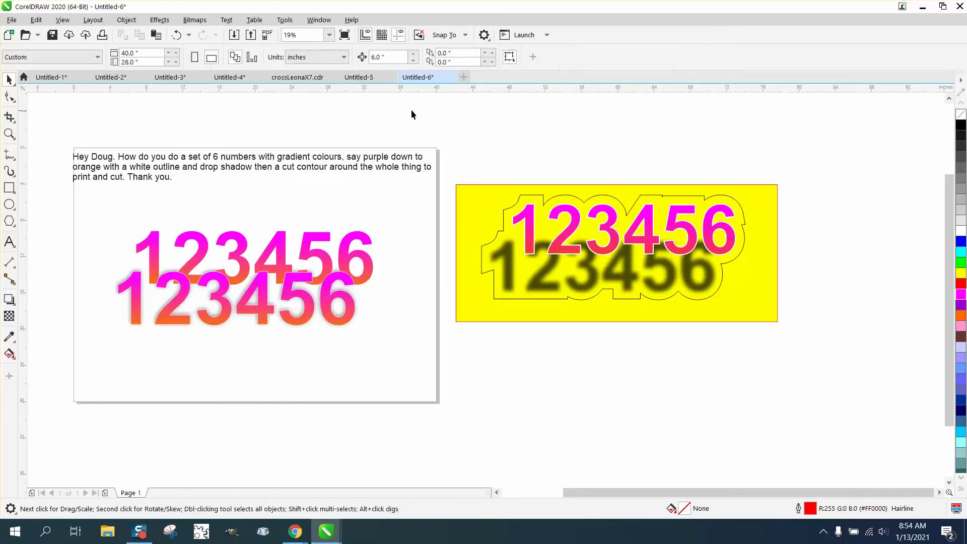
pyautogui.click(350, 311)
pyautogui.press('Down')
pyautogui.press('Down')
pyautogui.press('Down')
pyautogui.press('Down')
pyautogui.press('Down')
pyautogui.press('Down')
pyautogui.press('Down')
pyautogui.press('Down')
pyautogui.press('Down')
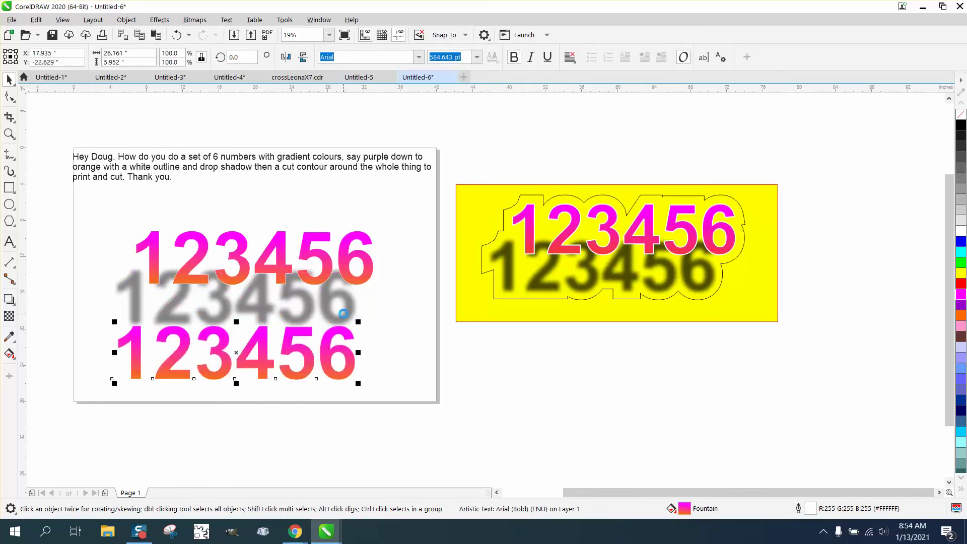
# Step: Nudge the grey shadow right and down, and move the spare copy 18 inches back up
pyautogui.click(341, 319)
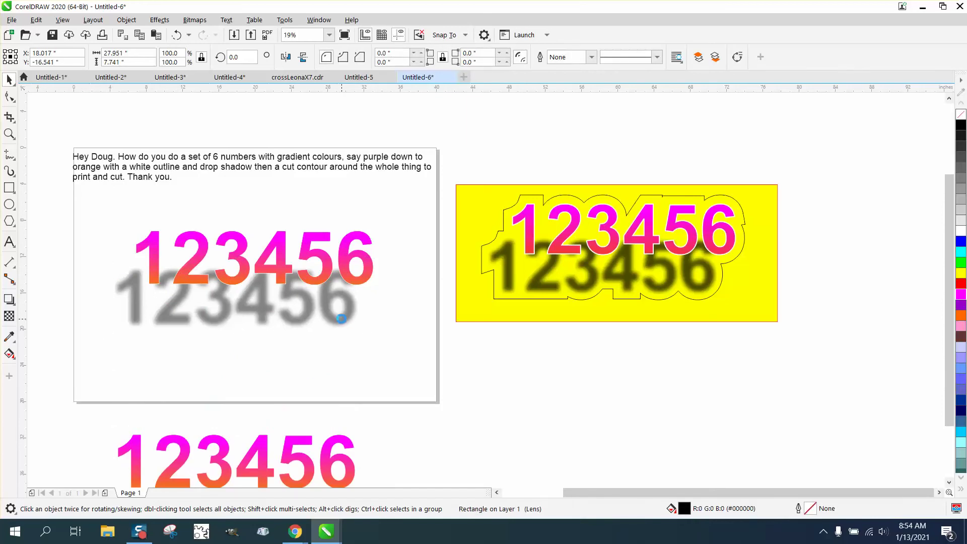
pyautogui.press('Down')
pyautogui.press('Down')
pyautogui.press('Down')
pyautogui.press('Right')
pyautogui.press('Right')
pyautogui.press('Right')
pyautogui.press('Right')
pyautogui.press('Right')
pyautogui.press('Right')
pyautogui.press('Right')
pyautogui.press('Right')
pyautogui.press('Right')
pyautogui.press('Right')
pyautogui.press('Right')
pyautogui.press('Right')
pyautogui.press('Right')
pyautogui.press('Right')
pyautogui.press('Right')
pyautogui.press('Right')
pyautogui.press('Right')
pyautogui.press('Right')
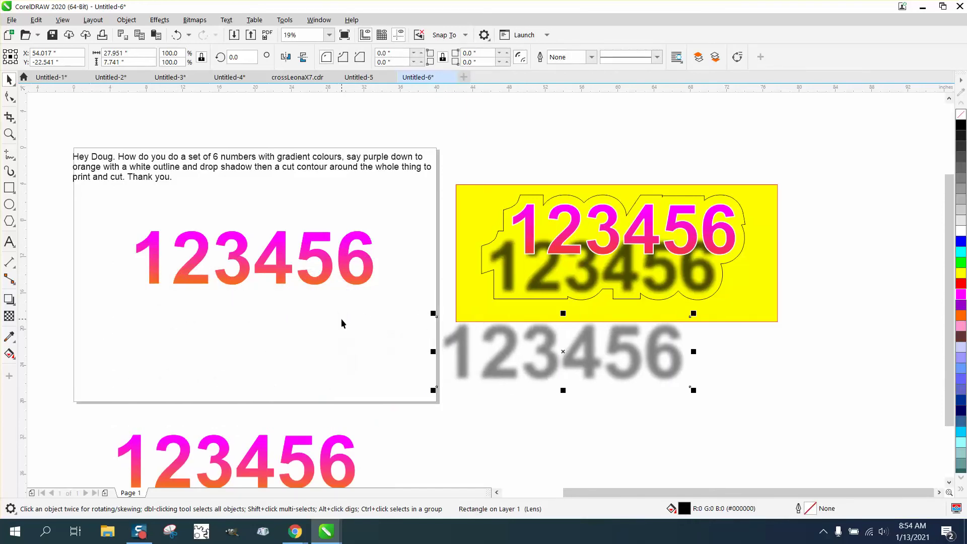
pyautogui.click(347, 448)
pyautogui.press('Up')
pyautogui.press('Up')
pyautogui.press('Up')
pyautogui.press('Up')
pyautogui.press('Up')
pyautogui.press('Up')
pyautogui.press('Up')
pyautogui.press('Up')
pyautogui.press('Up')
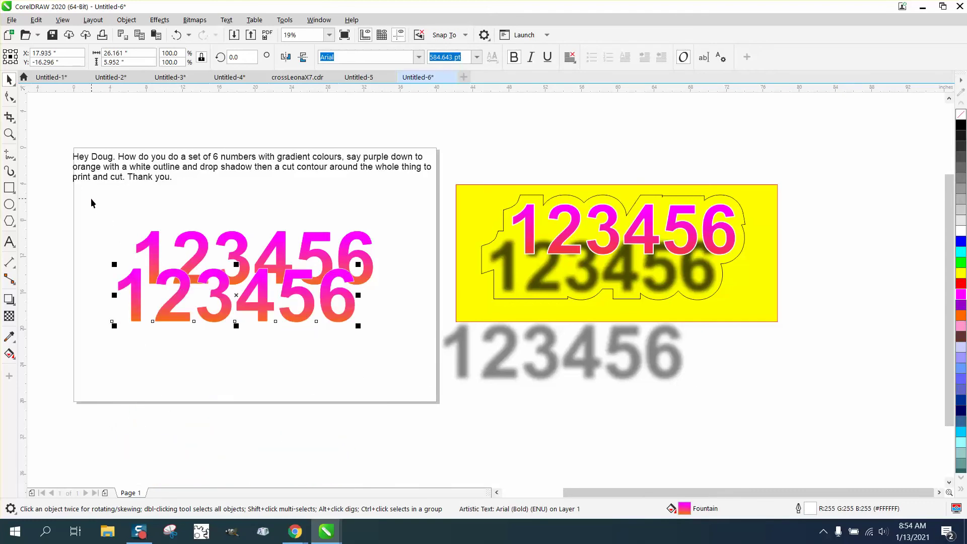
# Step: Convert both 123456 sets to curves, make a boundary around them, and nudge it 18 inches down
pyautogui.moveTo(91, 202); pyautogui.dragTo(413, 345)
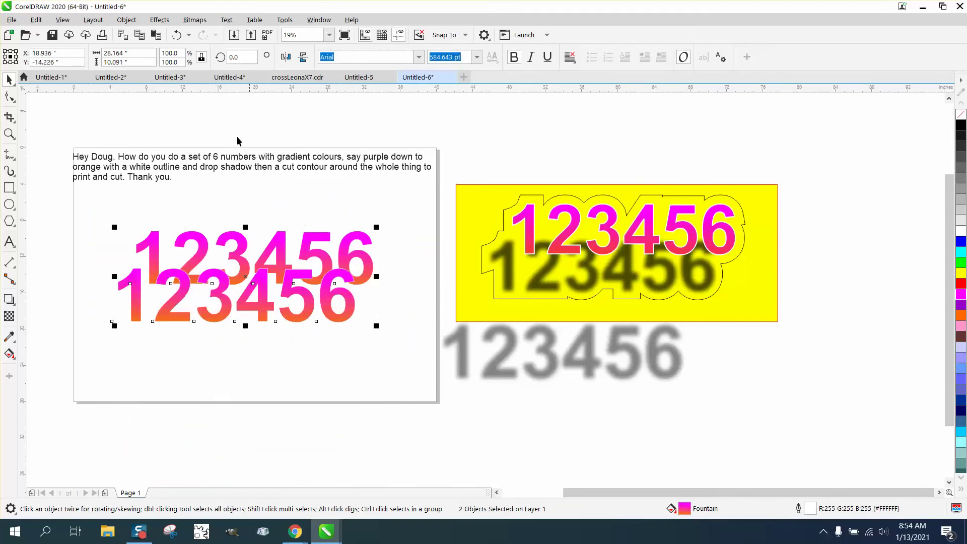
pyautogui.click(127, 20)
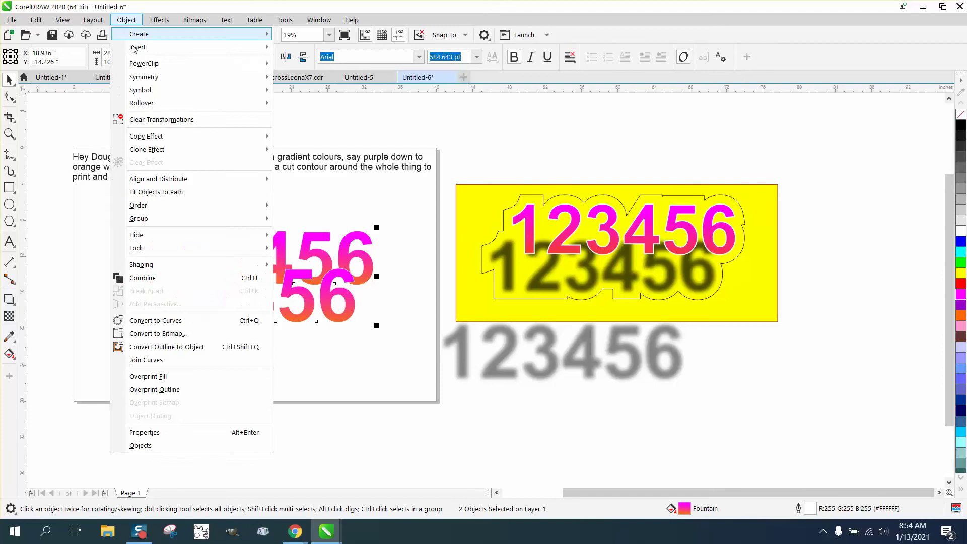
pyautogui.click(142, 321)
pyautogui.moveTo(66, 209); pyautogui.dragTo(409, 326)
pyautogui.hotkey('ctrl', 'l')
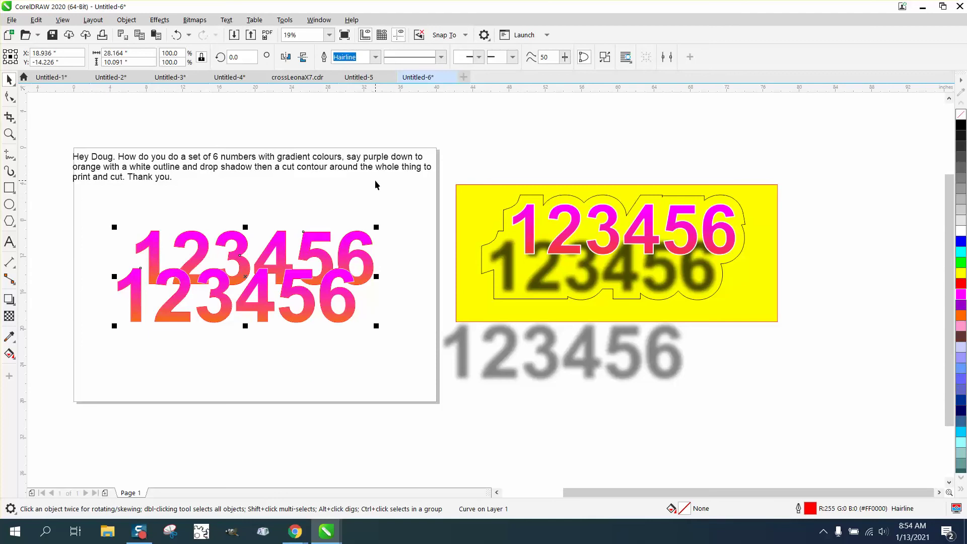
pyautogui.press('Down')
pyautogui.press('Down')
pyautogui.press('Down')
pyautogui.press('Down')
pyautogui.press('Down')
pyautogui.press('Down')
pyautogui.press('Down')
pyautogui.press('Down')
pyautogui.press('Down')
pyautogui.press('Down')
pyautogui.press('Down')
pyautogui.press('Down')
pyautogui.press('Down')
pyautogui.press('Down')
pyautogui.press('Down')
pyautogui.press('Down')
pyautogui.press('Down')
pyautogui.press('Down')
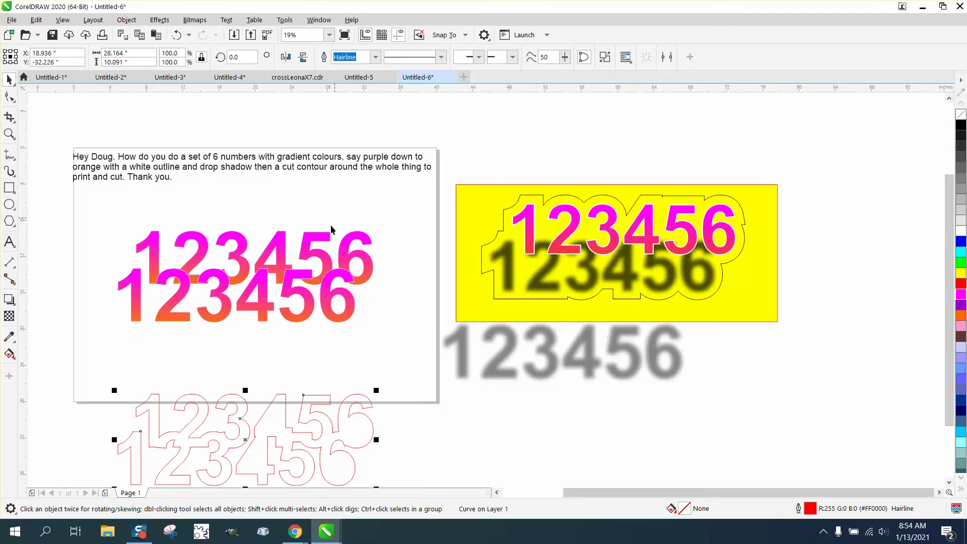
# Step: Delete the extra gradient numbers and nudge the grey shadow back under the on-page numbers
pyautogui.click(342, 296)
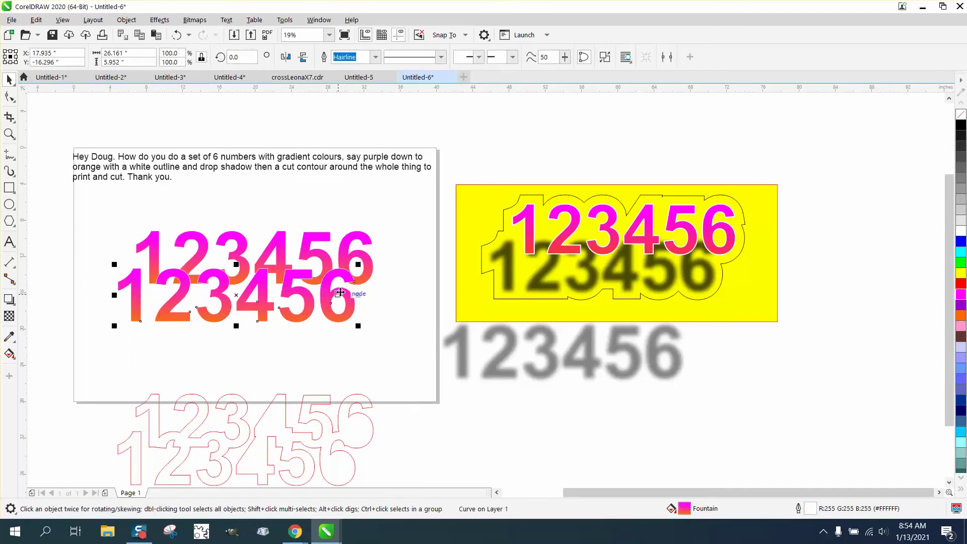
pyautogui.press('Delete')
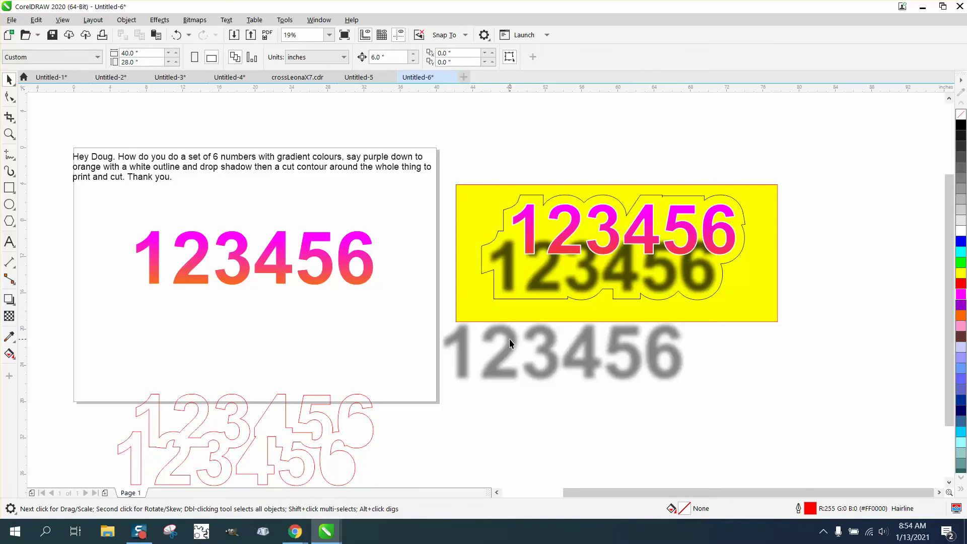
pyautogui.click(510, 340)
pyautogui.press('Left')
pyautogui.press('Left')
pyautogui.press('Left')
pyautogui.press('Left')
pyautogui.press('Left')
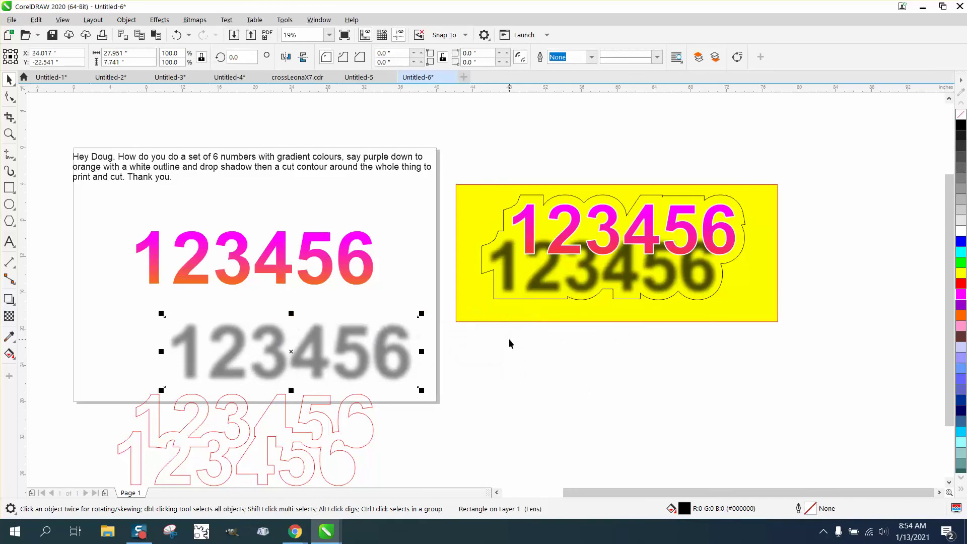
pyautogui.press('Left')
pyautogui.press('Up')
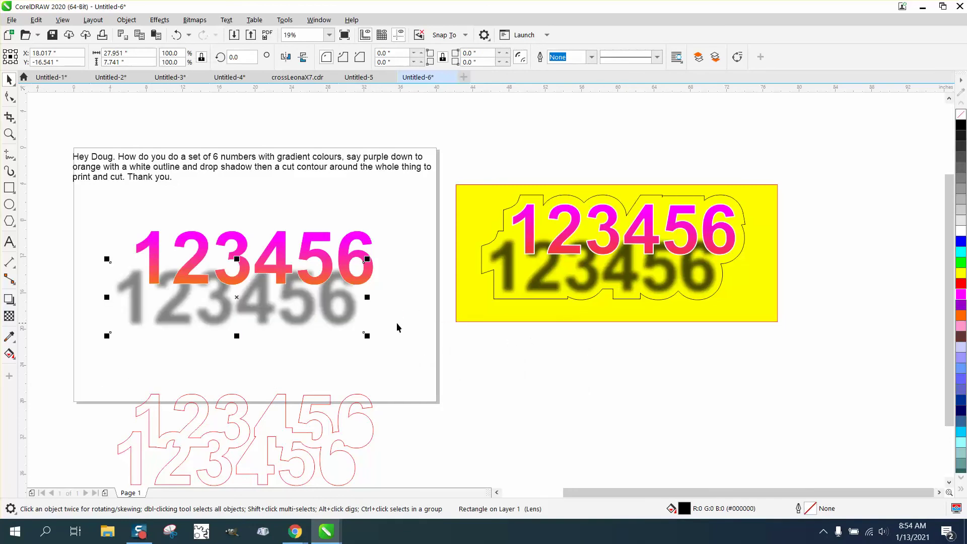
pyautogui.press('Escape')
# Step: Add a single-step 0.5-inch outside contour around the red outline numbers
pyautogui.click(302, 414)
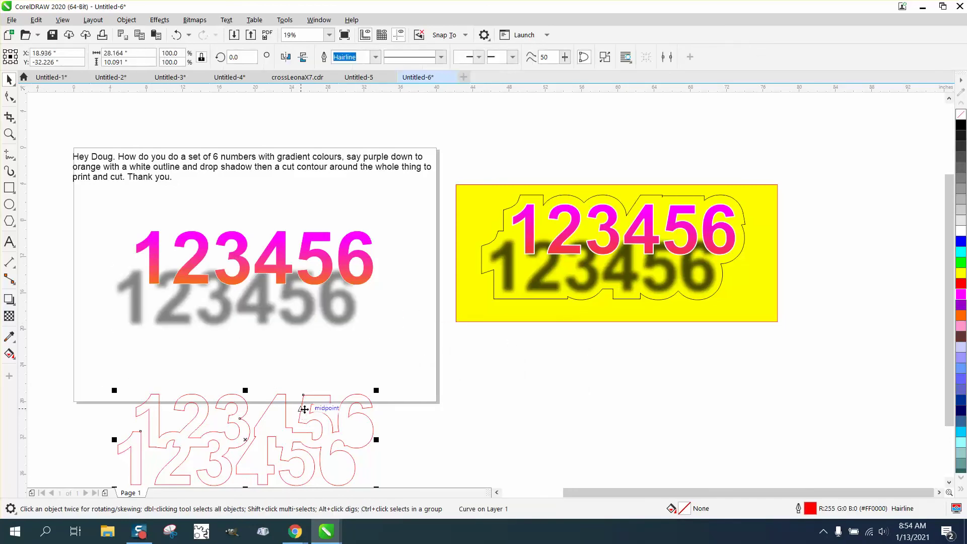
pyautogui.click(163, 21)
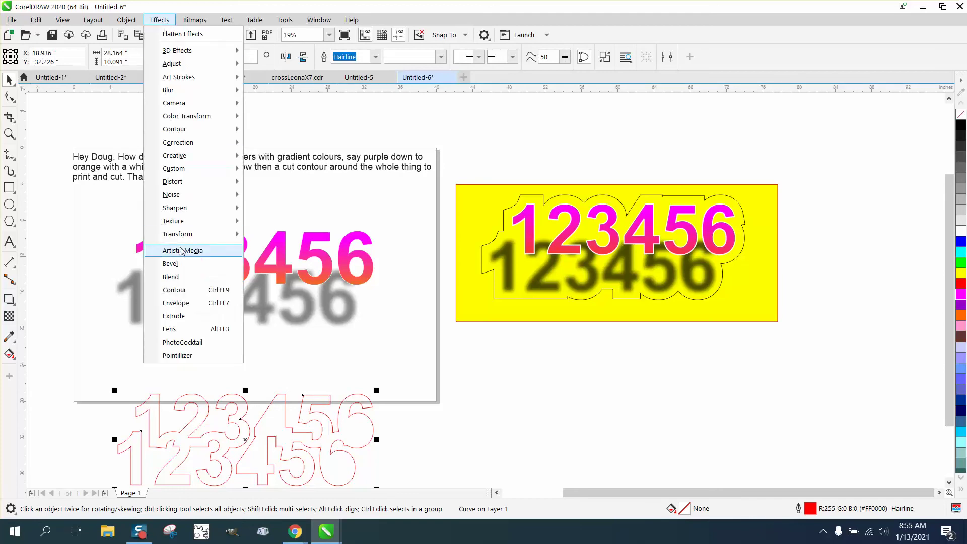
pyautogui.click(182, 291)
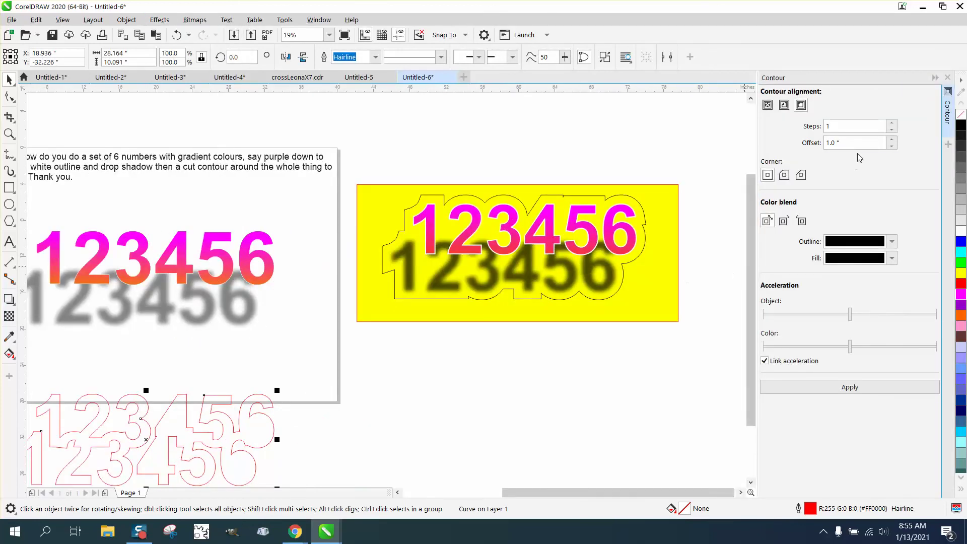
pyautogui.doubleClick(856, 143)
pyautogui.write('.5')
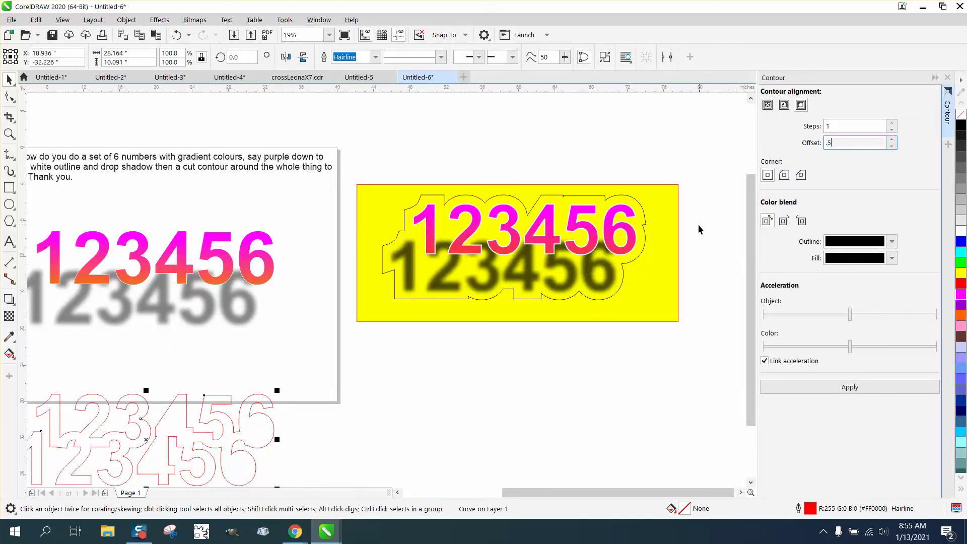
pyautogui.press('Return')
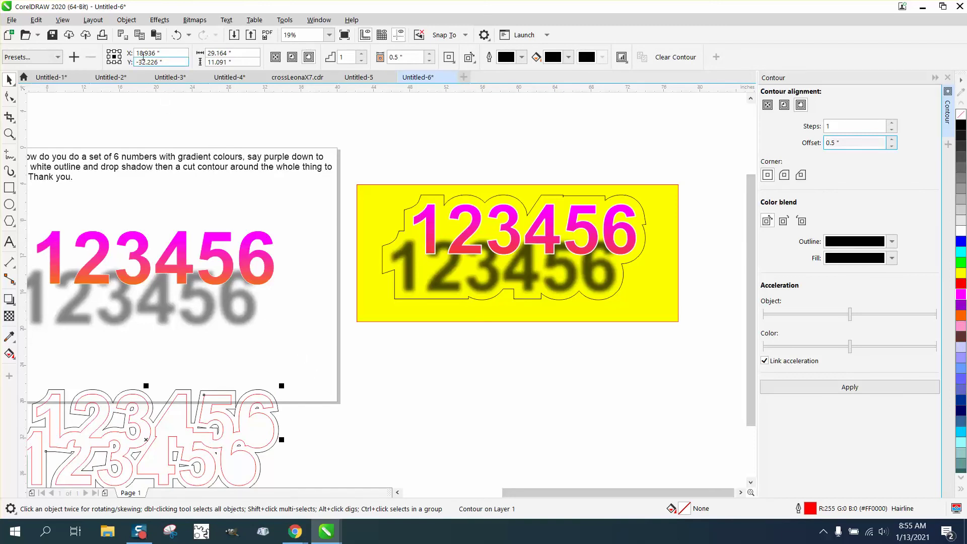
pyautogui.click(126, 20)
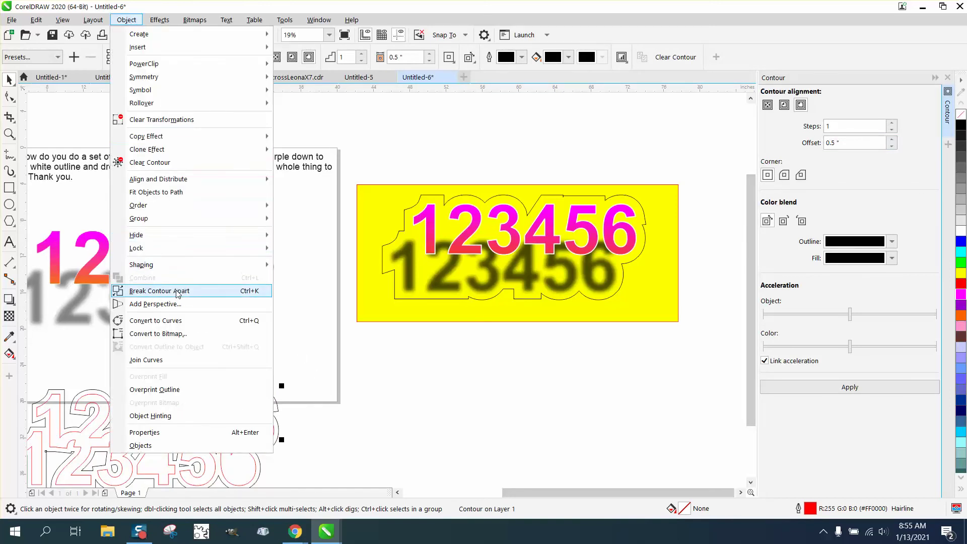
# Step: Break the contour apart from the numbers and move it to the right
pyautogui.click(160, 290)
pyautogui.scroll(-2, 319, 295)
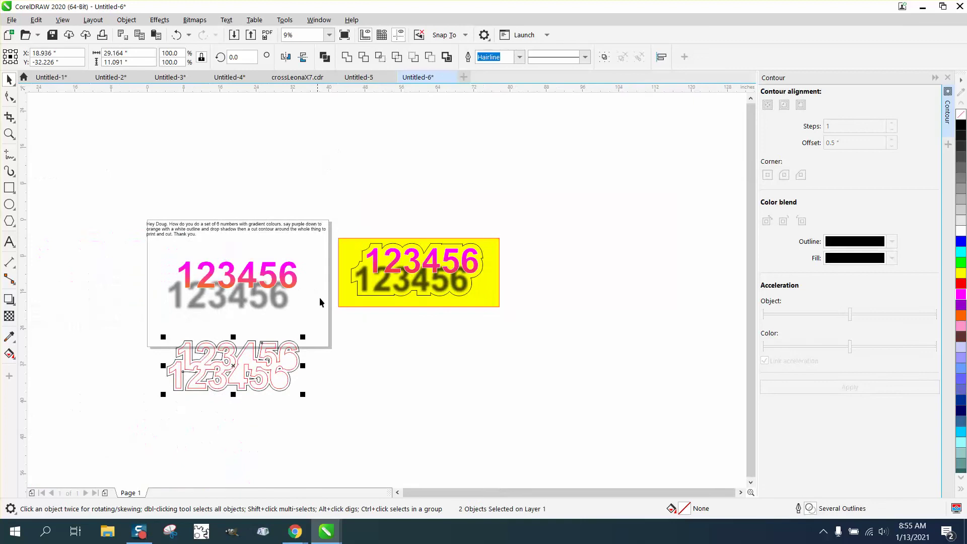
pyautogui.click(312, 363)
pyautogui.click(301, 350)
pyautogui.moveTo(273, 350); pyautogui.dragTo(301, 350)
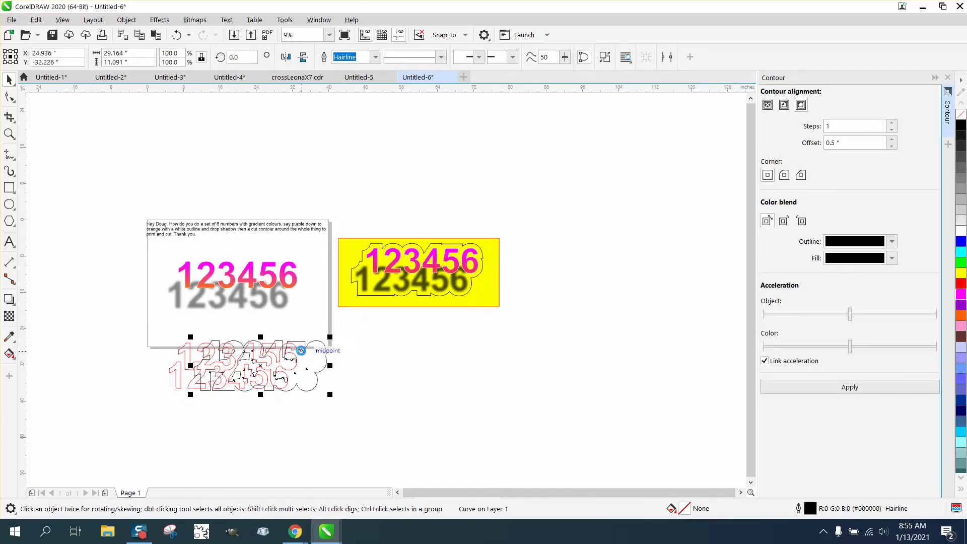
pyautogui.press('Right')
pyautogui.press('Right')
pyautogui.press('Right')
pyautogui.press('Right')
pyautogui.press('Right')
pyautogui.press('Right')
pyautogui.press('Right')
pyautogui.press('Right')
pyautogui.press('Right')
pyautogui.press('Right')
pyautogui.press('Right')
pyautogui.press('Right')
pyautogui.press('Right')
pyautogui.press('Right')
pyautogui.press('Right')
pyautogui.press('Right')
pyautogui.press('Right')
pyautogui.press('Right')
pyautogui.press('Right')
pyautogui.press('Right')
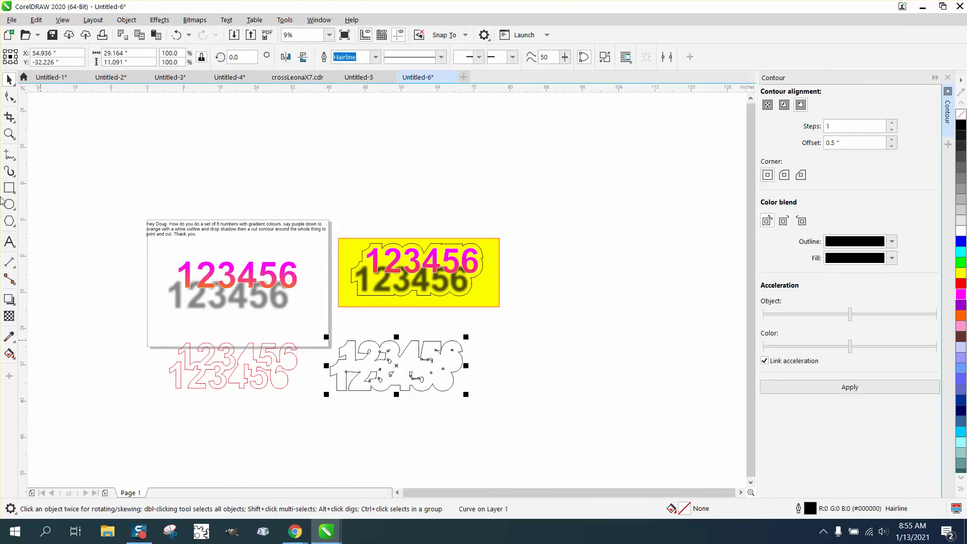
pyautogui.click(9, 134)
pyautogui.click(406, 376)
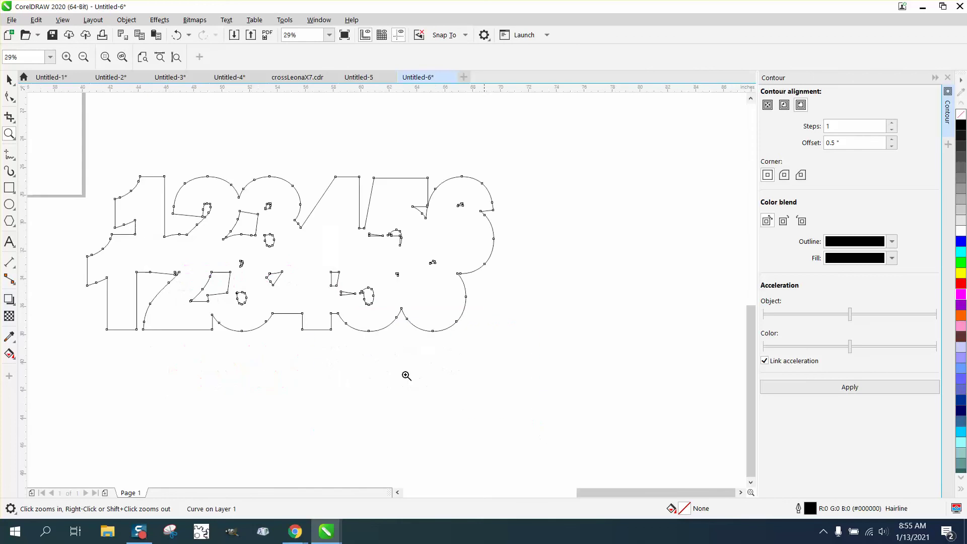
pyautogui.click(9, 79)
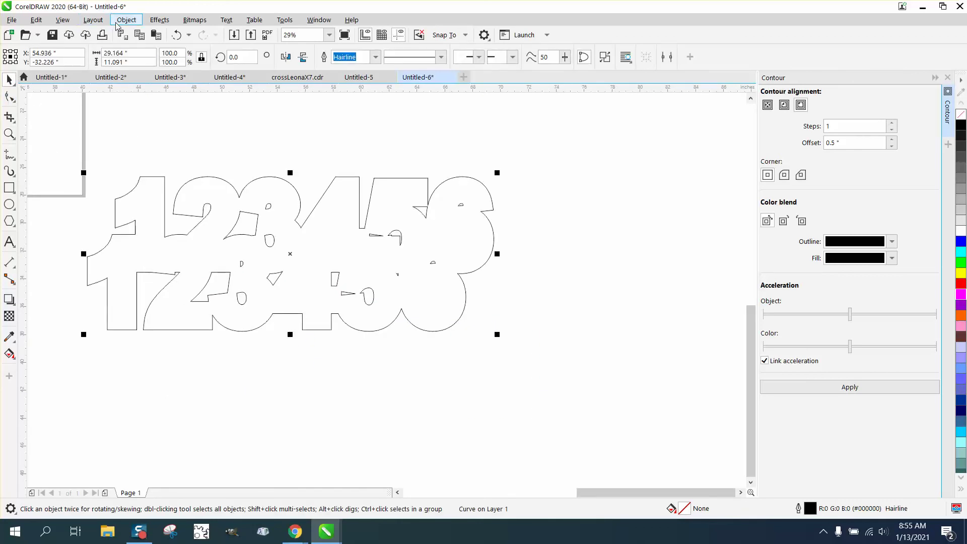
# Step: Break the contour curve apart and nudge the outer cut line left, away from the inner fragments
pyautogui.click(132, 23)
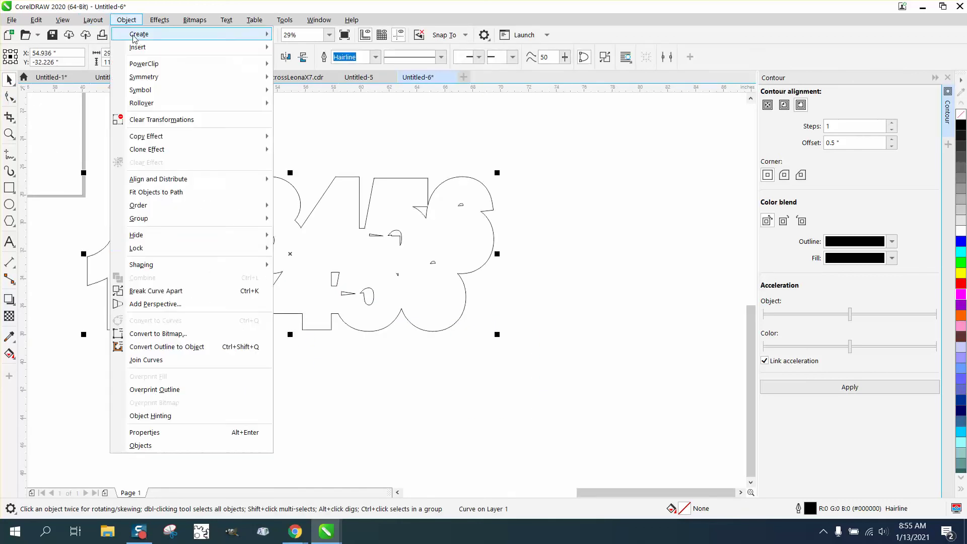
pyautogui.click(148, 291)
pyautogui.click(177, 366)
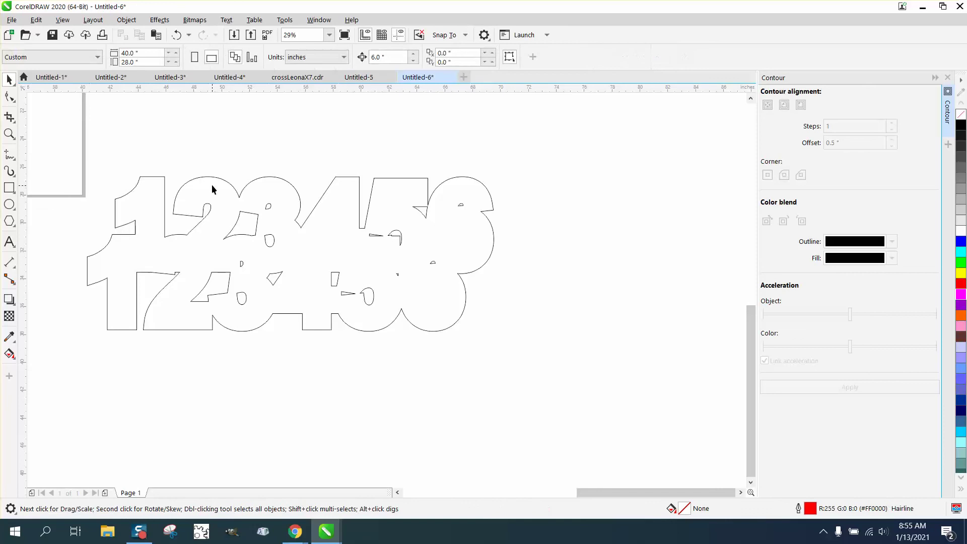
pyautogui.click(275, 176)
pyautogui.press('Left')
pyautogui.press('Left')
pyautogui.press('Left')
pyautogui.press('Left')
pyautogui.press('Left')
pyautogui.press('Left')
pyautogui.press('Left')
pyautogui.press('Left')
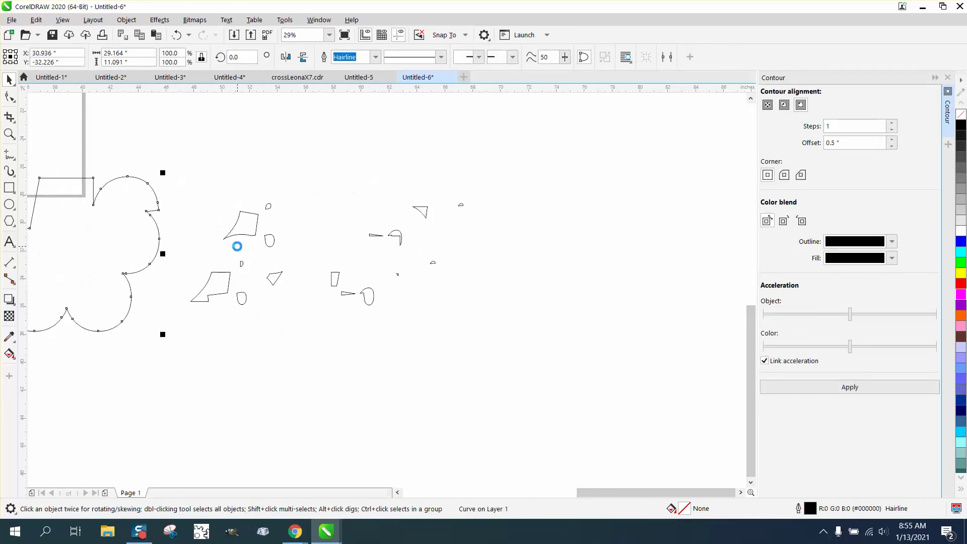
pyautogui.scroll(-5, 334, 313)
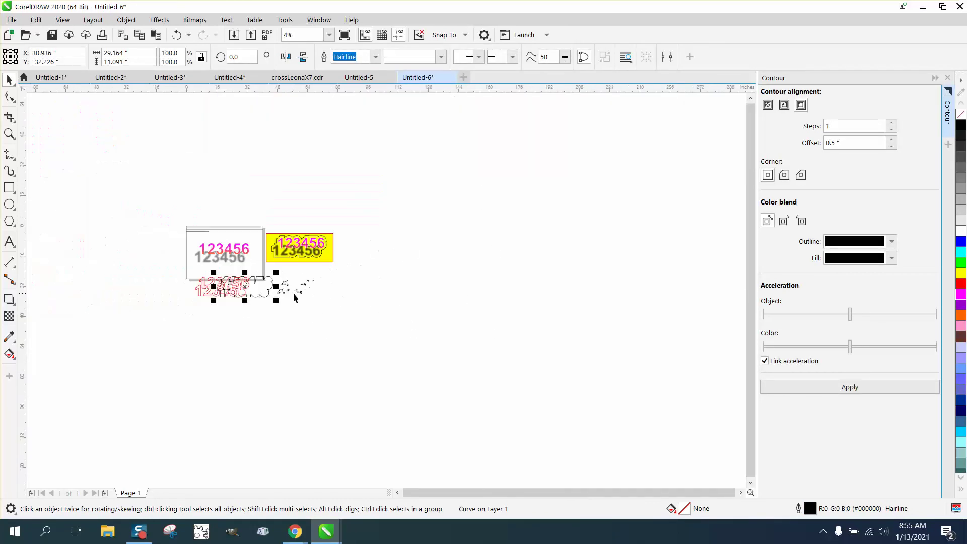
pyautogui.press('Left')
pyautogui.press('Left')
pyautogui.press('Left')
pyautogui.press('Left')
pyautogui.press('Left')
pyautogui.press('Left')
pyautogui.press('Left')
pyautogui.press('Left')
pyautogui.press('Left')
pyautogui.press('Left')
pyautogui.press('Left')
pyautogui.press('Left')
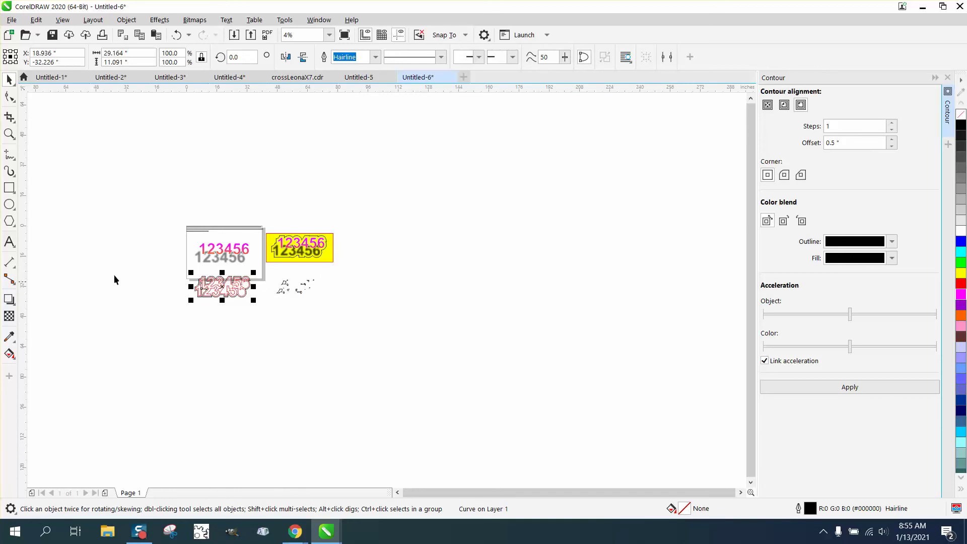
pyautogui.click(9, 134)
# Step: Nudge the outer cut line up to enclose the on-page gradient numbers and shadow, zooming to check
pyautogui.moveTo(355, 335); pyautogui.dragTo(355, 335)
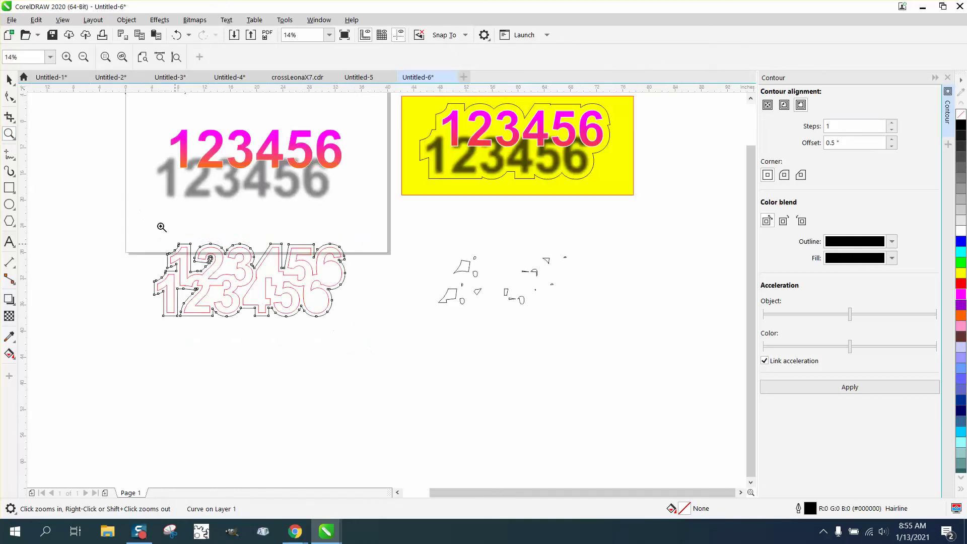
pyautogui.click(9, 80)
pyautogui.press('Up')
pyautogui.press('Up')
pyautogui.press('Up')
pyautogui.press('Up')
pyautogui.press('Up')
pyautogui.press('Up')
pyautogui.press('Up')
pyautogui.press('Up')
pyautogui.press('Up')
pyautogui.press('Up')
pyautogui.press('Up')
pyautogui.press('Up')
pyautogui.press('Up')
pyautogui.press('Up')
pyautogui.press('Up')
pyautogui.press('Up')
pyautogui.press('Up')
pyautogui.press('Up')
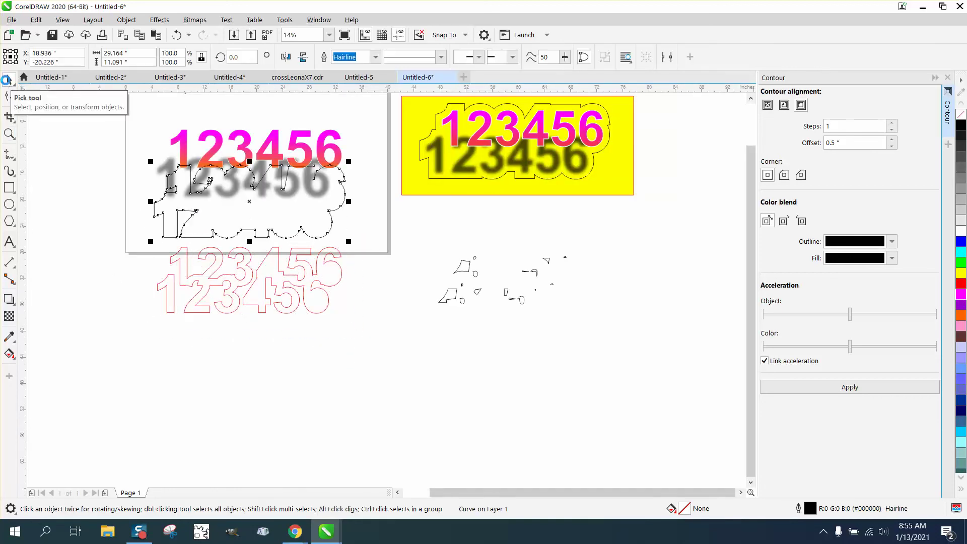
pyautogui.click(10, 133)
pyautogui.moveTo(126, 123); pyautogui.dragTo(424, 233)
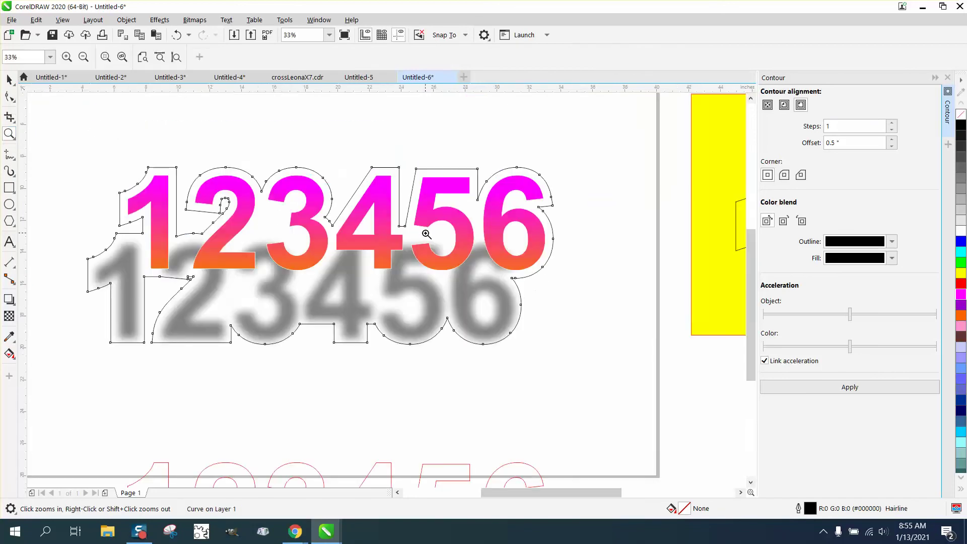
pyautogui.rightClick(287, 232)
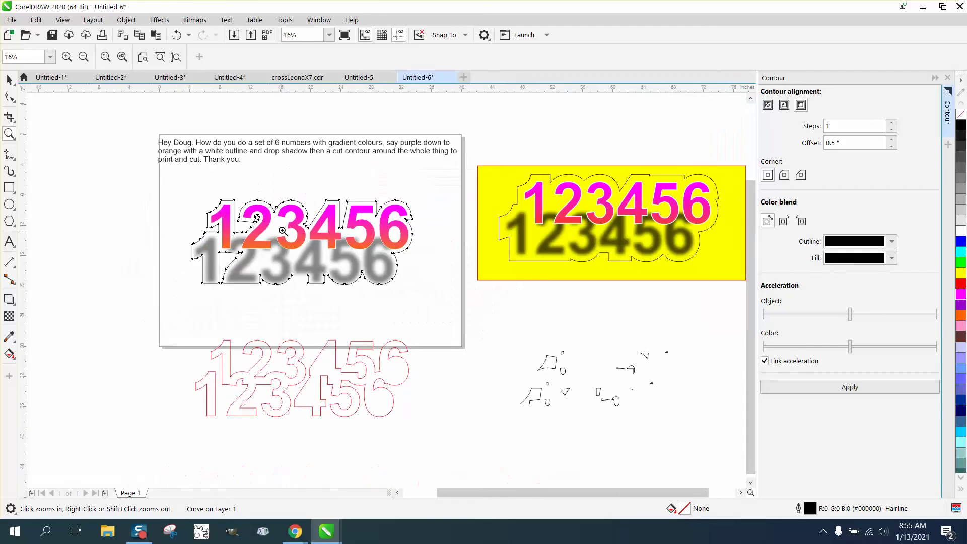
# Step: Drag the yellow rectangle onto the page behind the numbers, then select the gradient numbers
pyautogui.click(8, 80)
pyautogui.moveTo(500, 210); pyautogui.dragTo(319, 238)
pyautogui.click(10, 134)
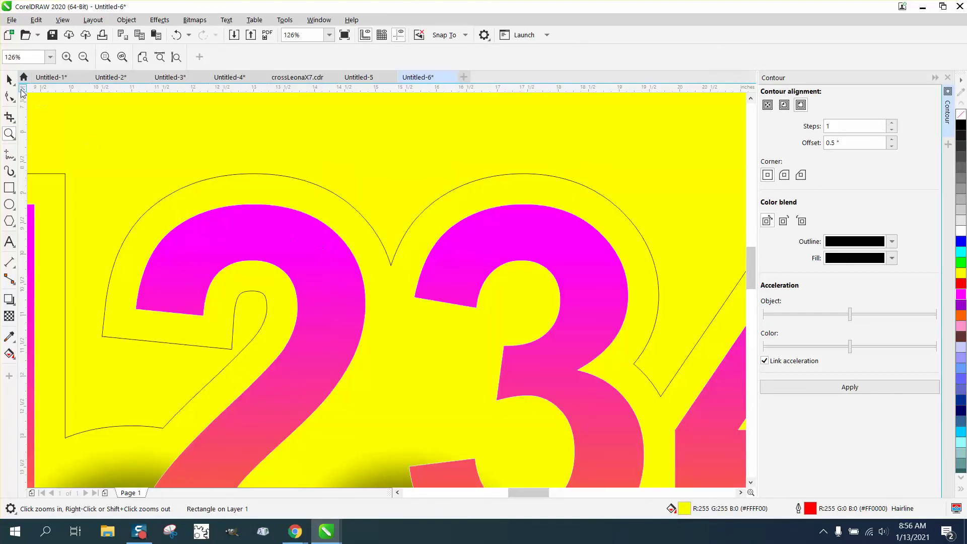
pyautogui.rightClick(245, 216)
pyautogui.rightClick(245, 215)
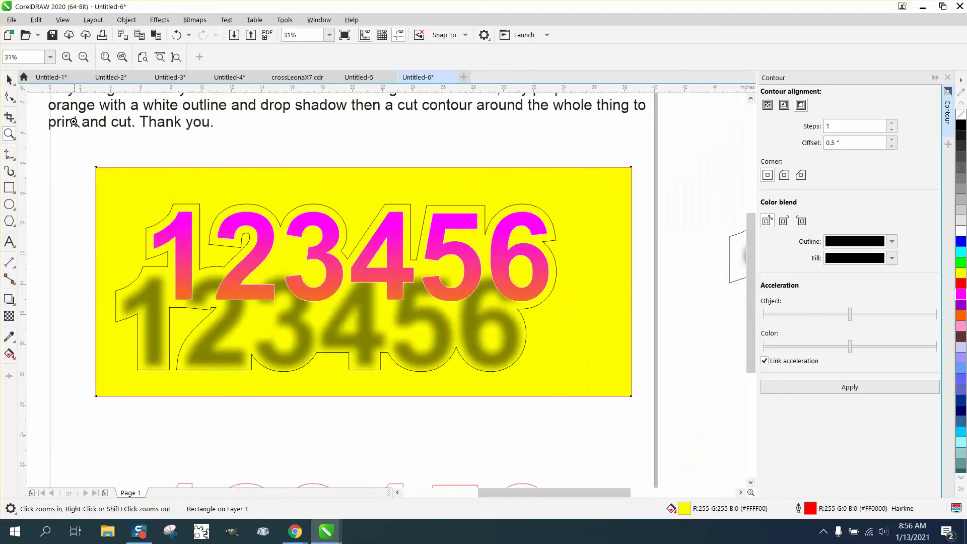
pyautogui.click(9, 79)
pyautogui.moveTo(52, 196); pyautogui.dragTo(582, 339)
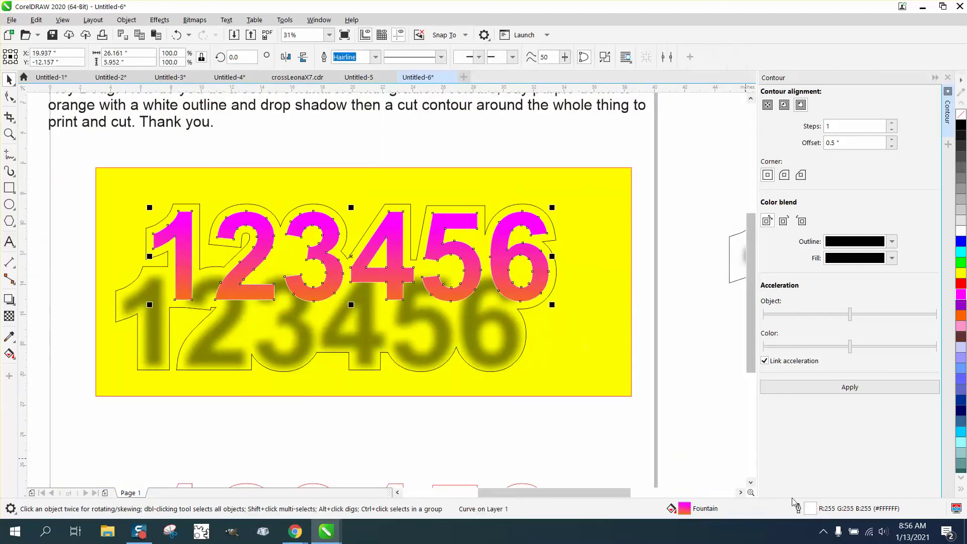
# Step: Thicken the white outline on the gradient 123456 to 16.0 pt, then select the digit group
pyautogui.doubleClick(810, 509)
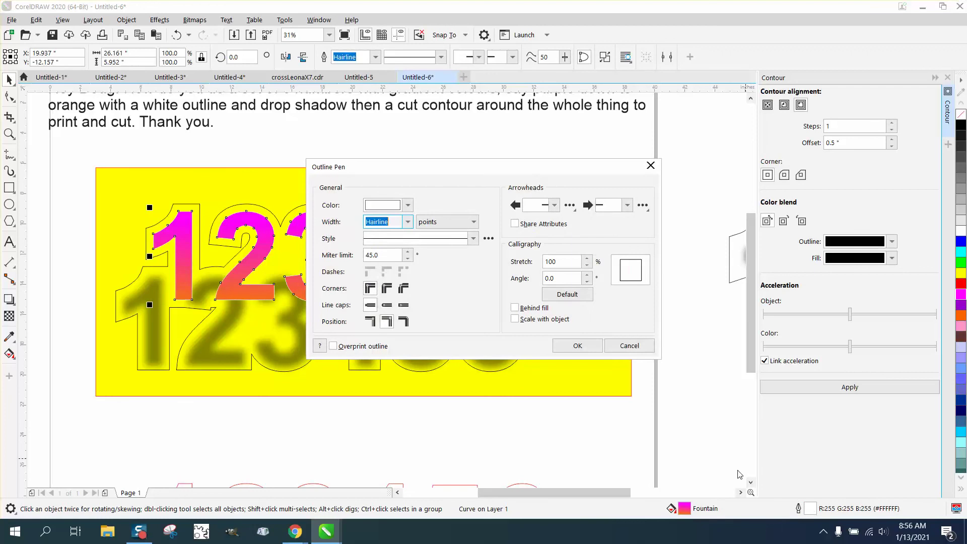
pyautogui.click(411, 223)
pyautogui.click(381, 314)
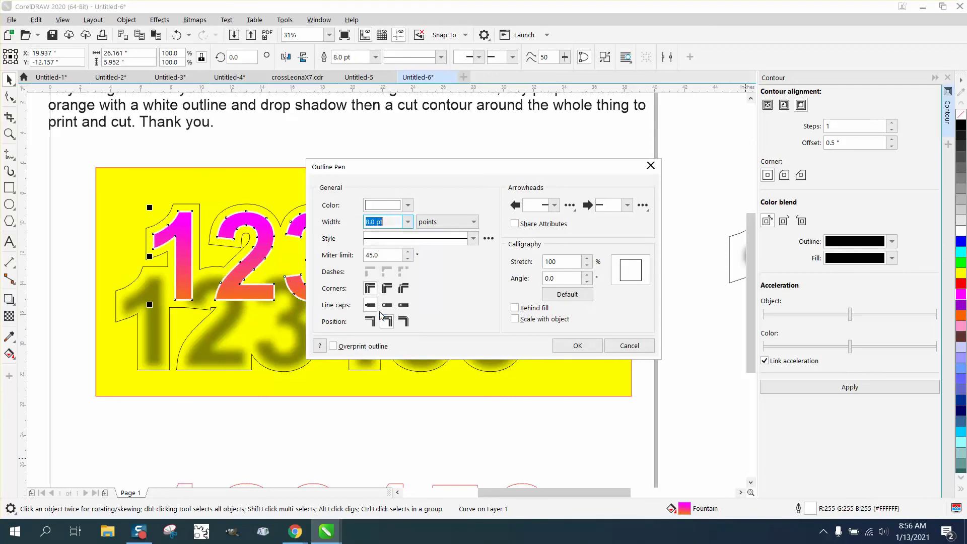
pyautogui.click(408, 222)
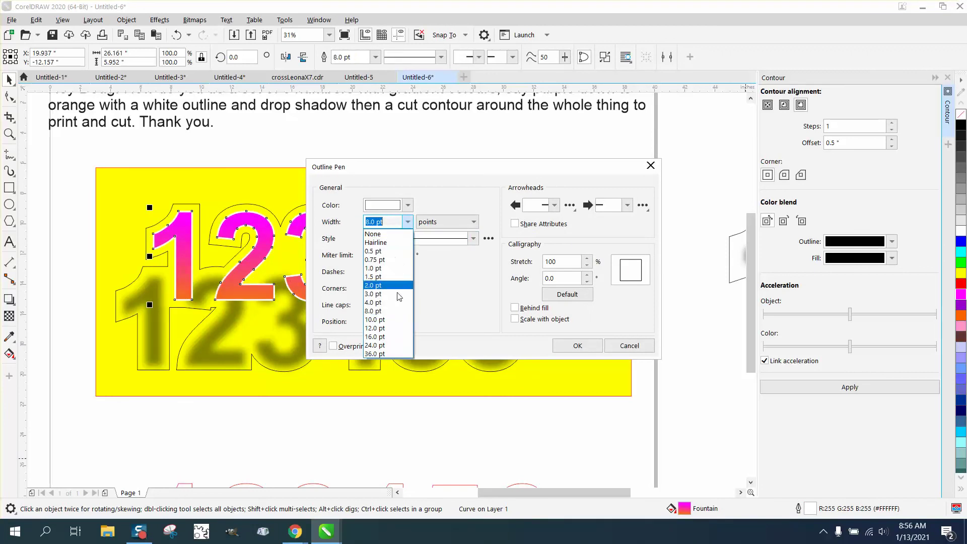
pyautogui.click(381, 337)
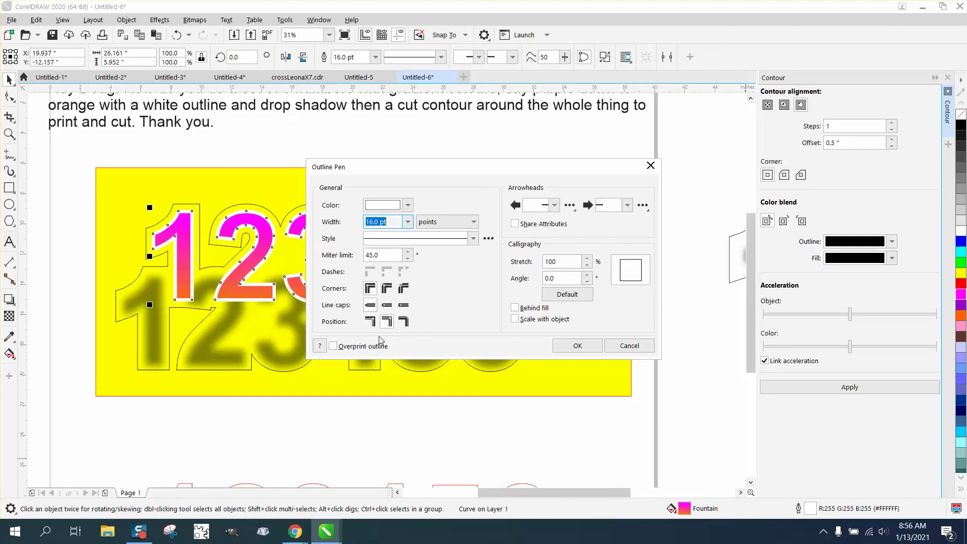
pyautogui.click(567, 348)
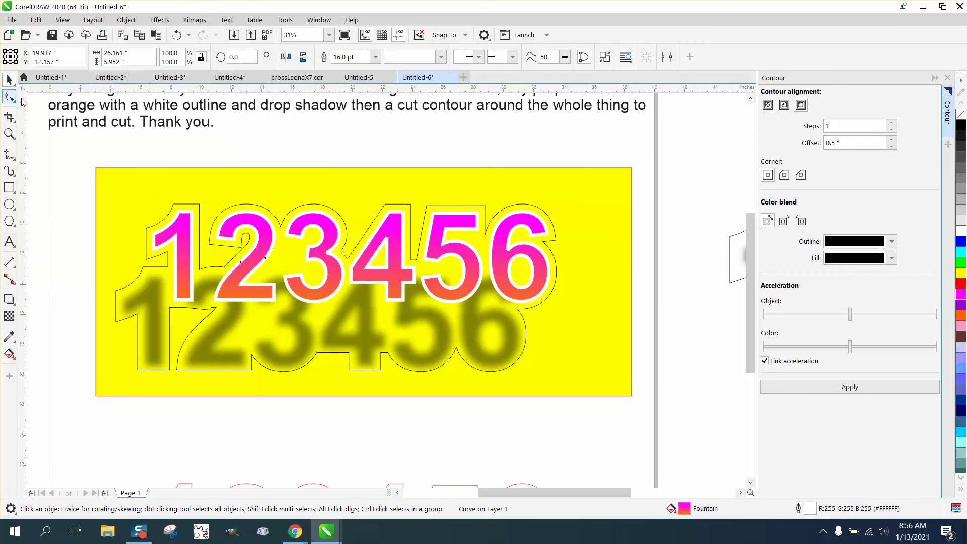
pyautogui.click(281, 338)
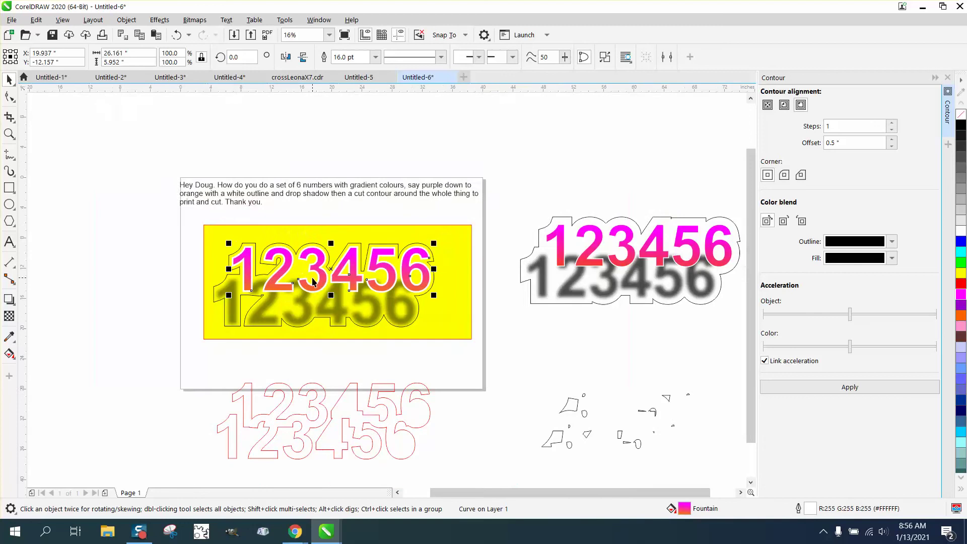
pyautogui.scroll(-2, 313, 285)
pyautogui.click(8, 135)
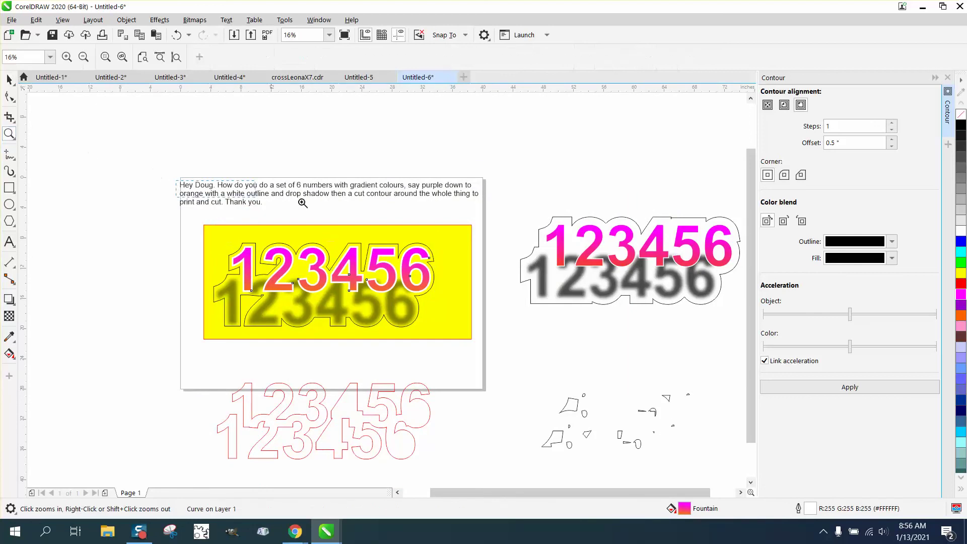
pyautogui.click(502, 239)
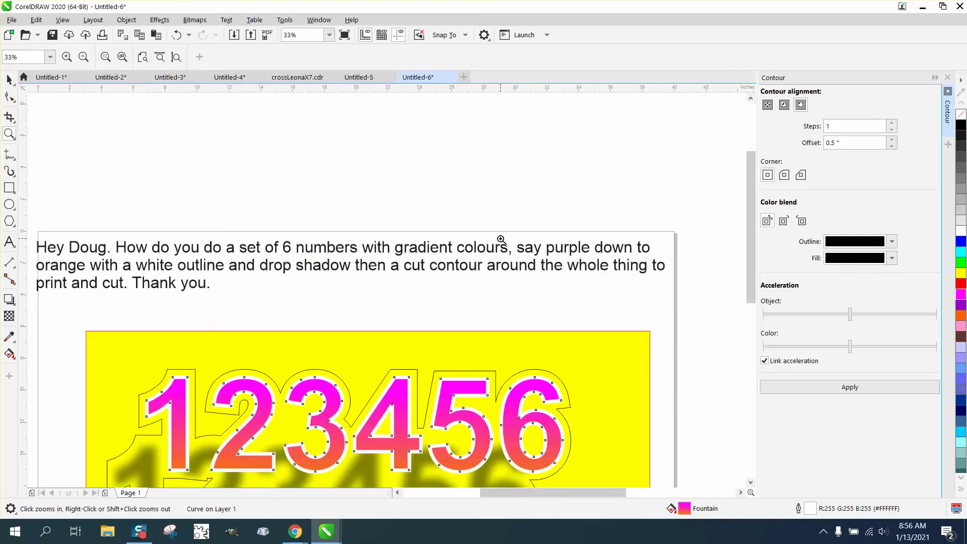